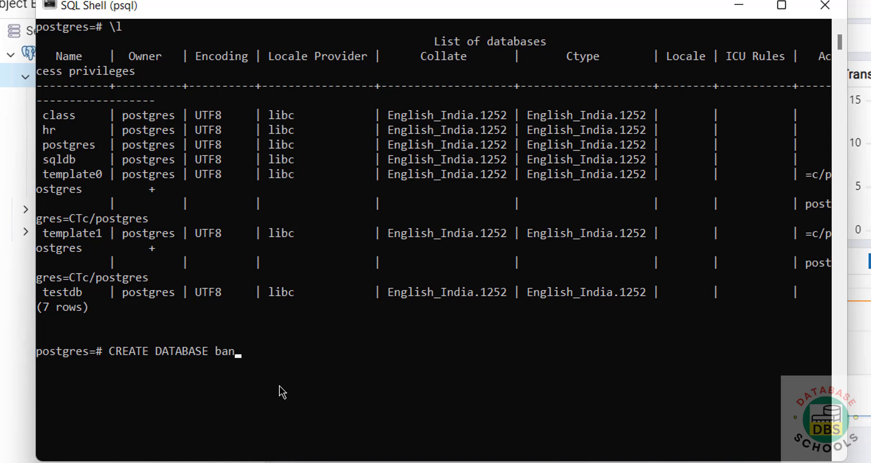
pyautogui.write('owner')
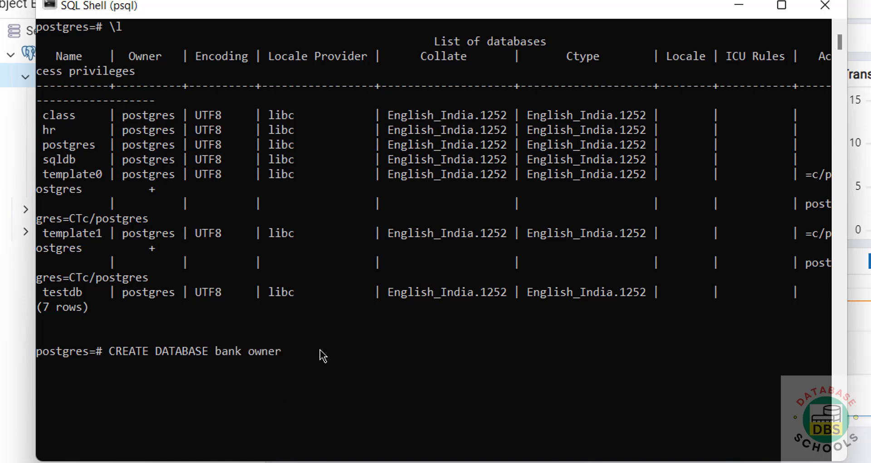
pyautogui.press('BackSpace')
pyautogui.press('BackSpace')
pyautogui.press('BackSpace')
pyautogui.press('BackSpace')
pyautogui.press('BackSpace')
pyautogui.press('BackSpace')
pyautogui.press('BackSpace')
pyautogui.press('BackSpace')
pyautogui.press('BackSpace')
pyautogui.press('BackSpace')
pyautogui.press('BackSpace')
pyautogui.press('BackSpace')
pyautogui.press('BackSpace')
pyautogui.press('BackSpace')
pyautogui.press('BackSpace')
pyautogui.press('BackSpace')
pyautogui.press('BackSpace')
pyautogui.press('BackSpace')
pyautogui.press('BackSpace')
pyautogui.press('BackSpace')
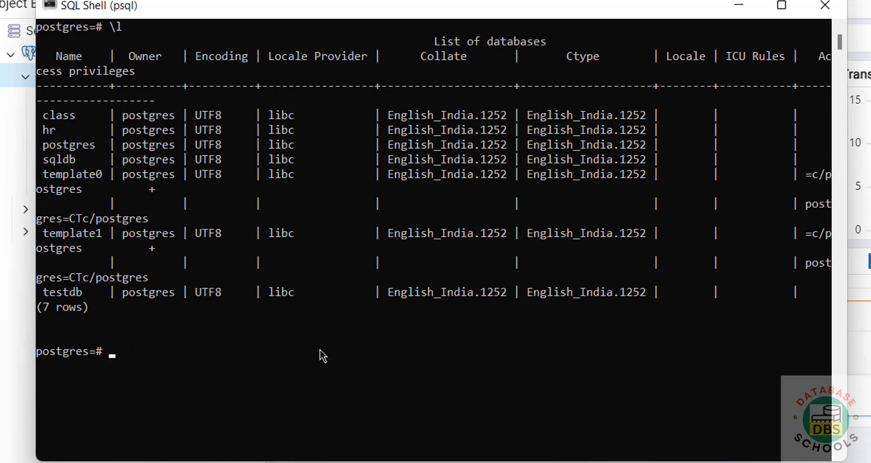
# List the server's roles with the \du command
pyautogui.press('Return')
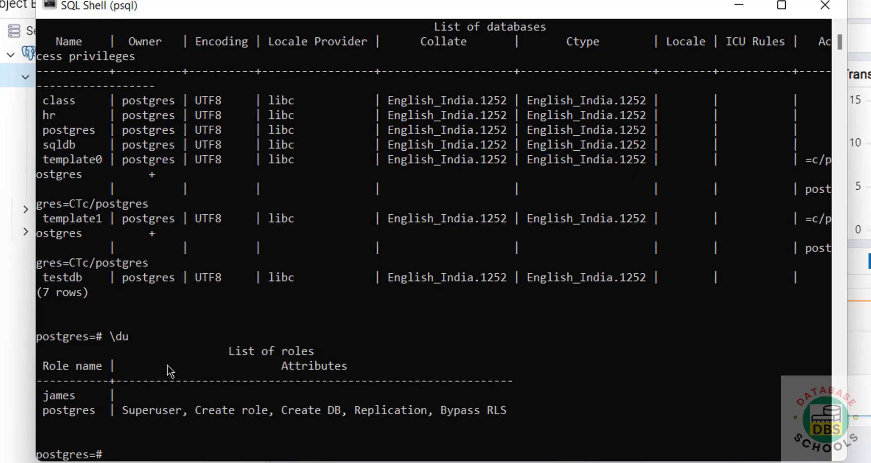
# Create a database named bank with a CREATE DATABASE statement, assigning the listed non-postgres role as its owner
pyautogui.write('CREAE')
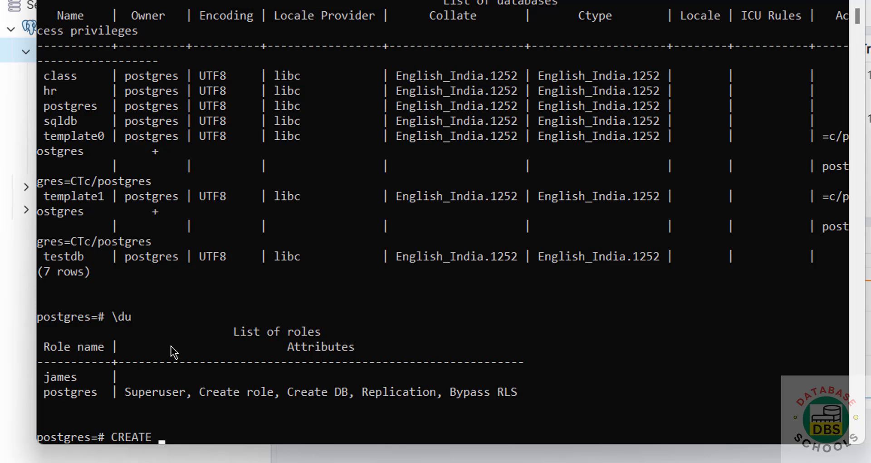
pyautogui.write(' DATABASE bank owne')
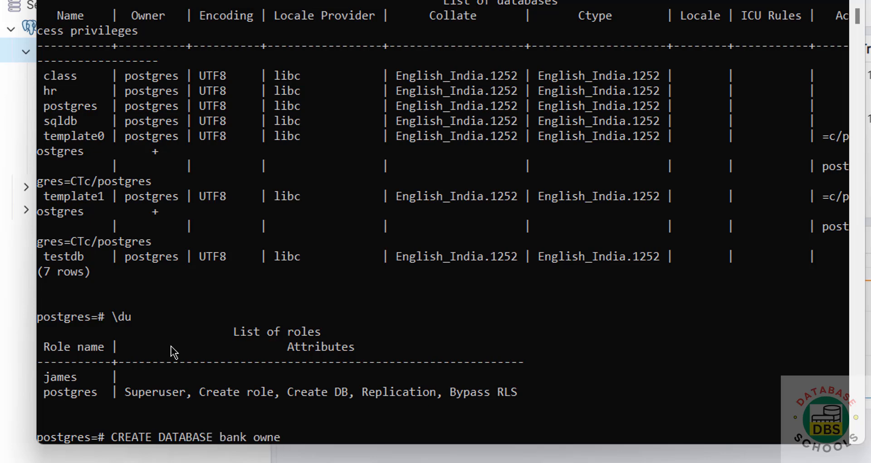
pyautogui.write('r james;')
pyautogui.press('Return')
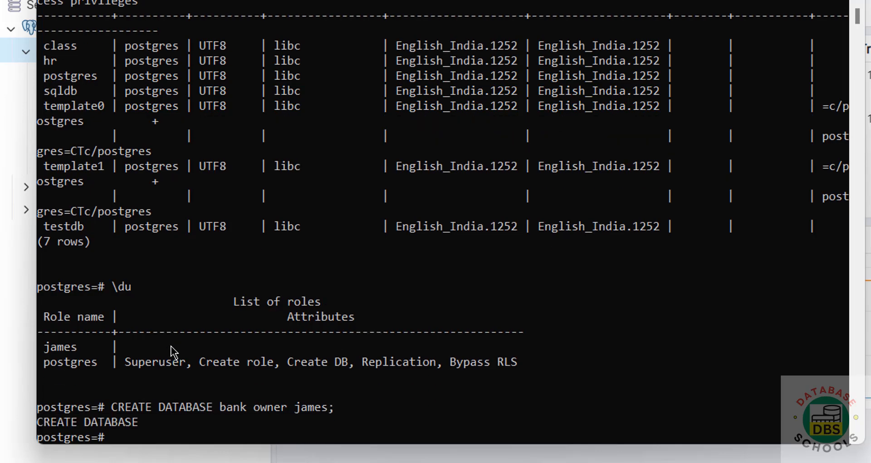
# List all databases and their owners with the \l command
pyautogui.scroll(1, 207, 168)
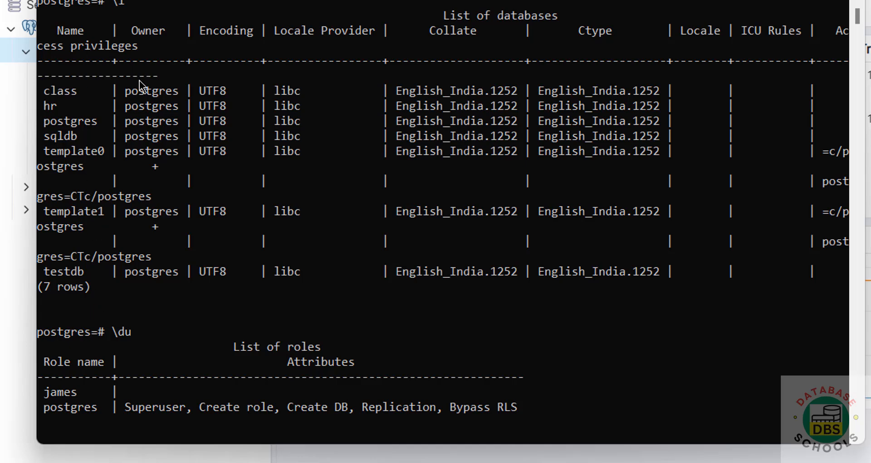
pyautogui.scroll(-5, 229, 256)
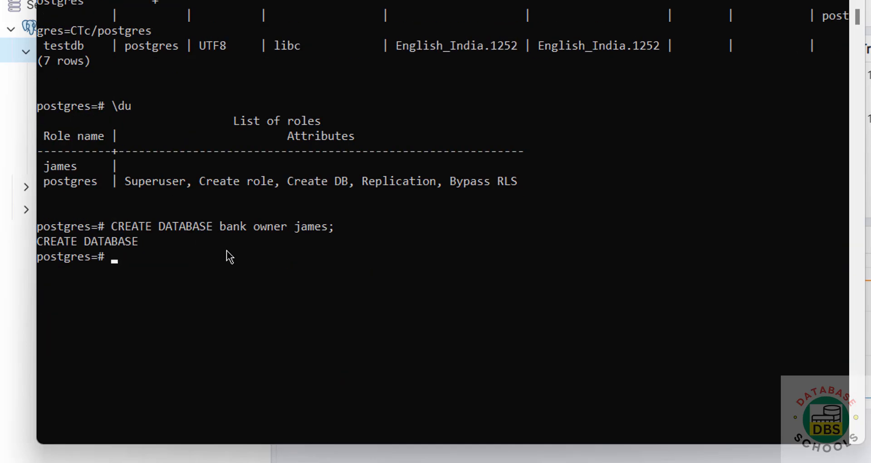
pyautogui.scroll(1, 230, 256)
pyautogui.write('\\')
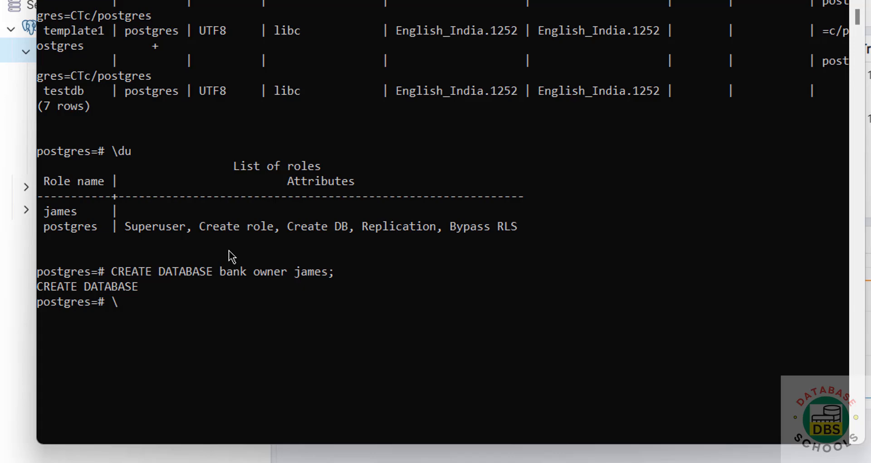
pyautogui.write('l')
pyautogui.press('Return')
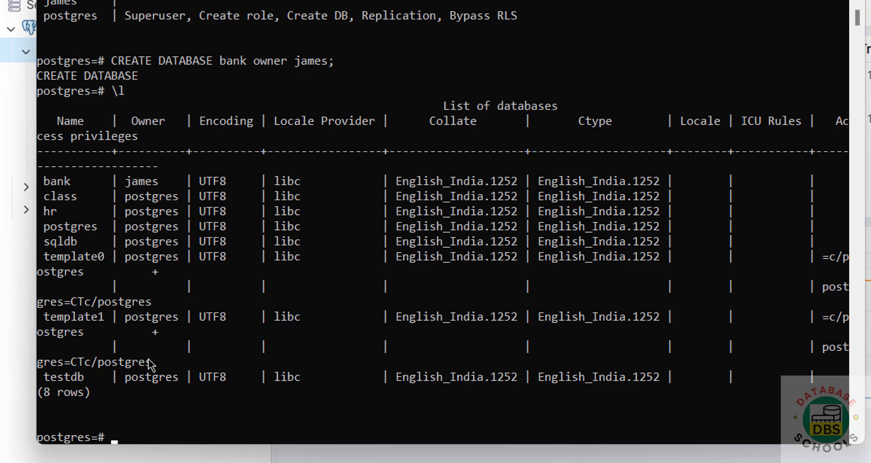
# Query the database names with select datname from pg_database;
pyautogui.write('select')
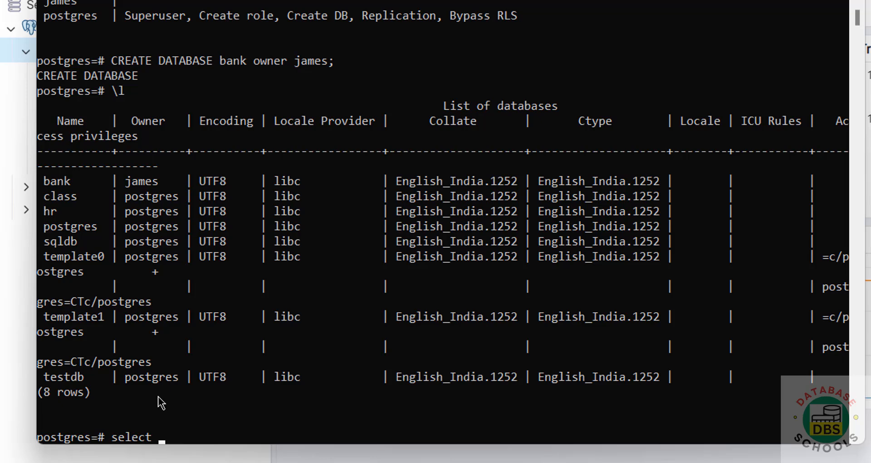
pyautogui.write(' datname from pg')
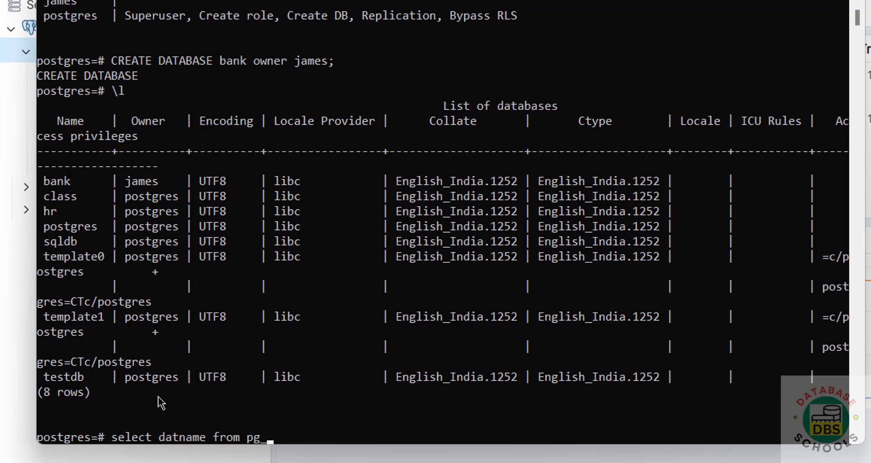
pyautogui.write('_database;')
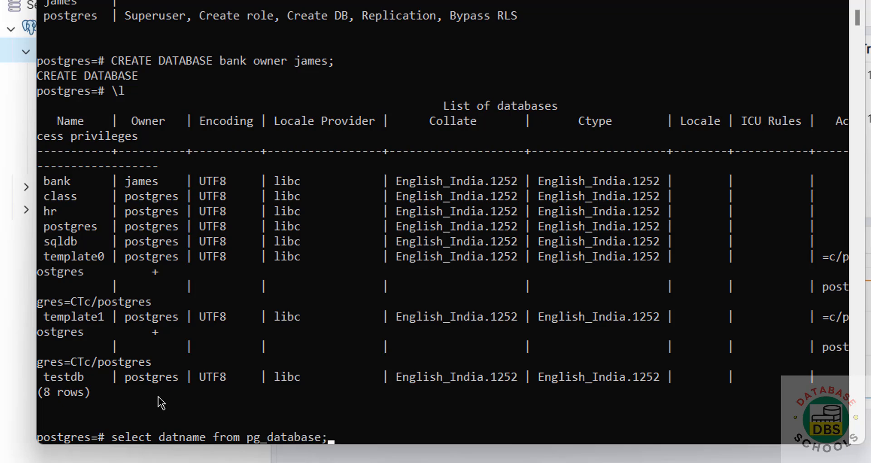
pyautogui.press('Return')
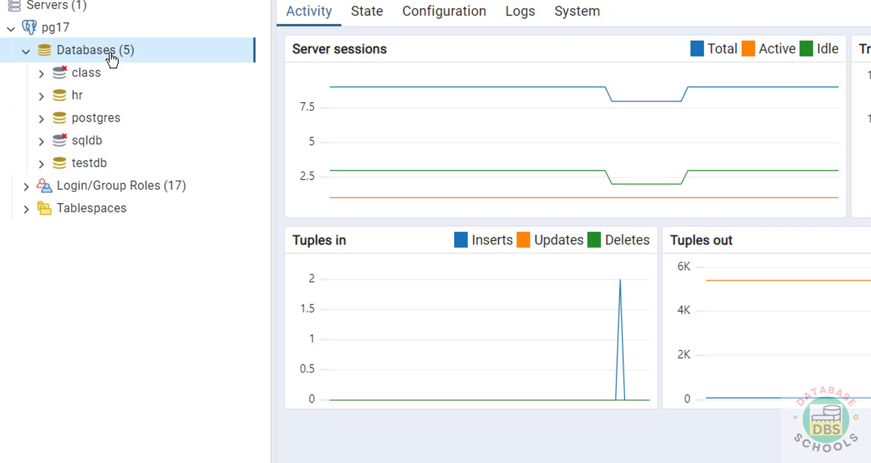
# Switch to pgAdmin, refresh the Databases collection of server pg17, and expand the bank database
pyautogui.rightClick(112, 58)
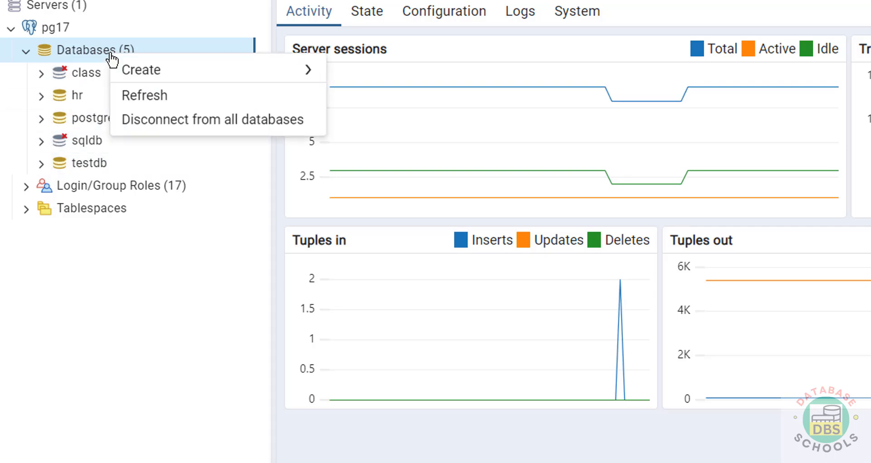
pyautogui.click(143, 95)
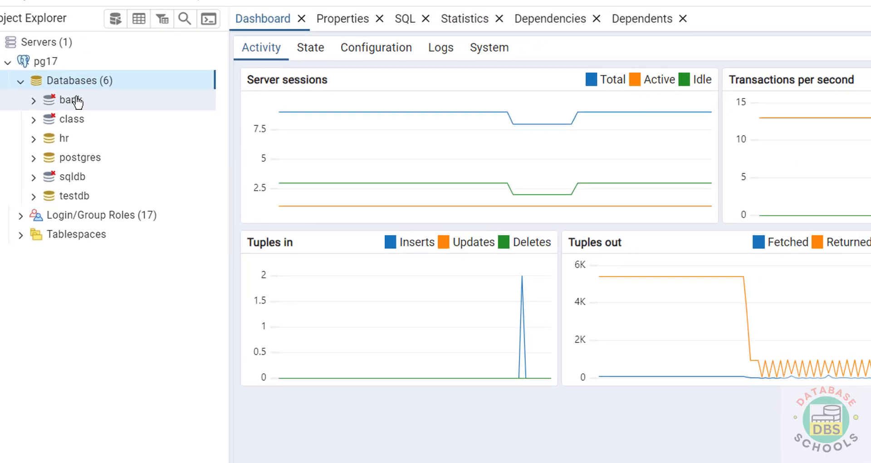
pyautogui.click(77, 101)
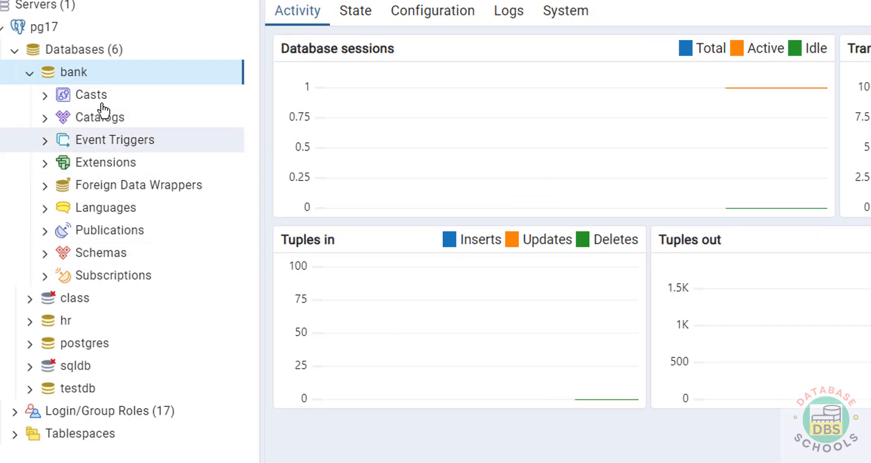
# Open the properties of the bank database and review its general, definition and security settings
pyautogui.rightClick(68, 77)
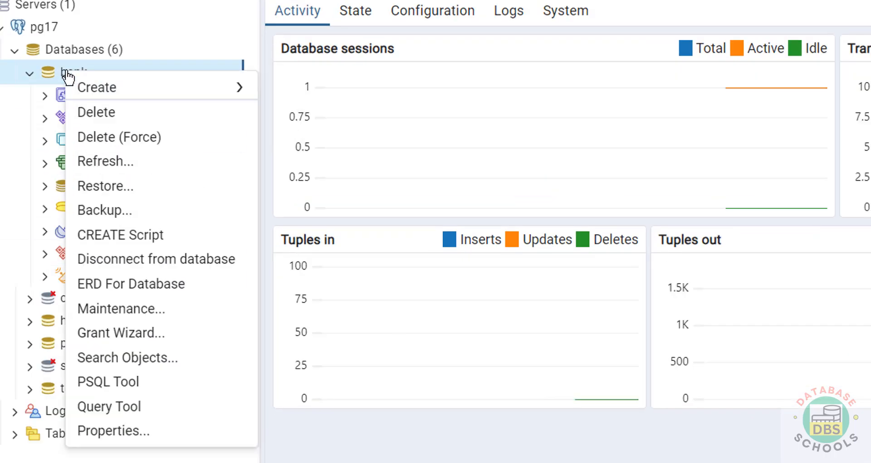
pyautogui.click(109, 431)
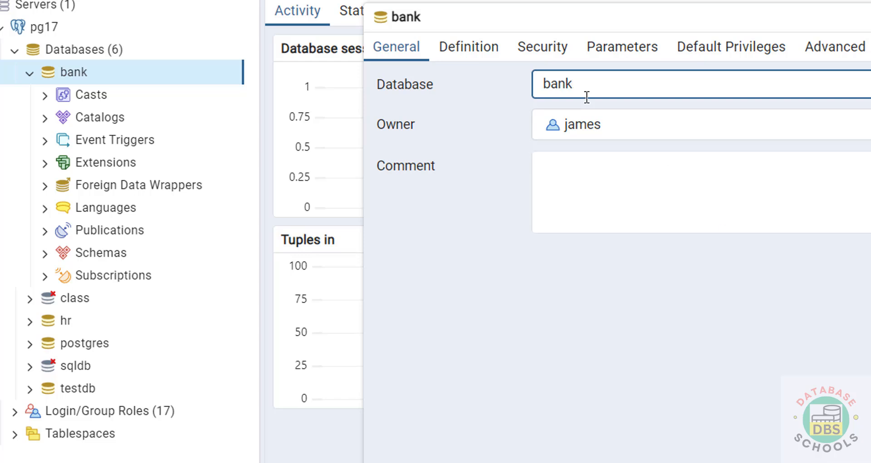
pyautogui.click(456, 50)
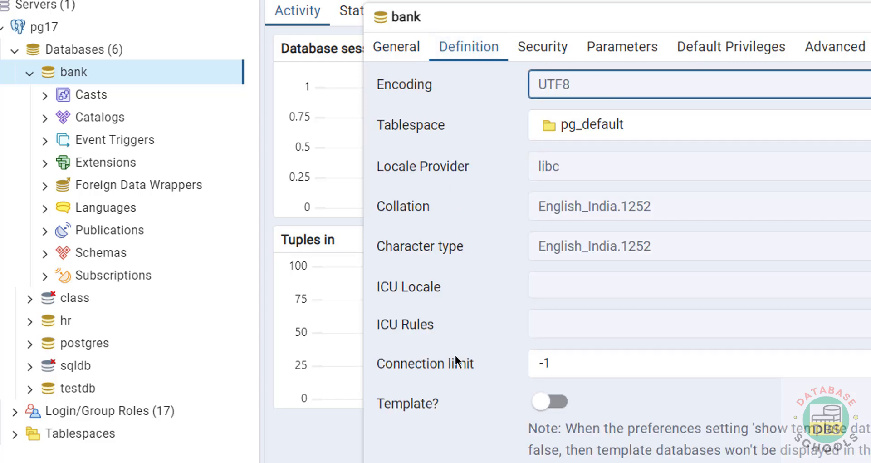
pyautogui.click(542, 48)
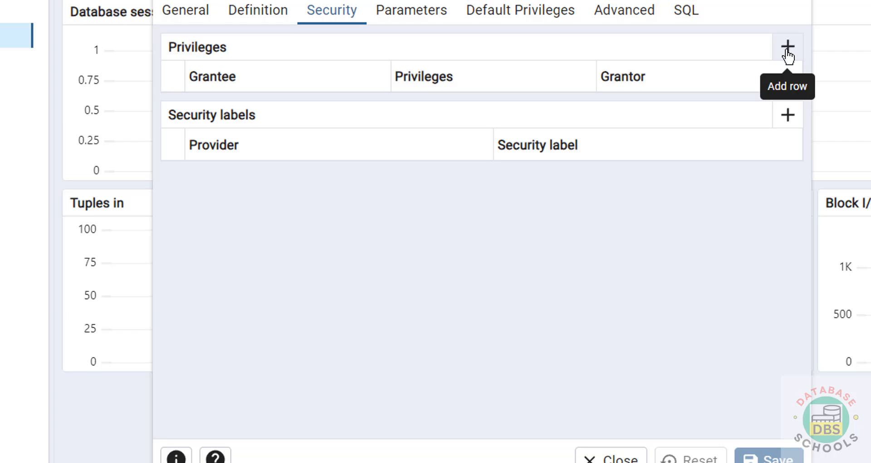
# Try to grant ALL privileges on bank to its owner role, and close the properties without saving
pyautogui.click(788, 47)
pyautogui.click(353, 119)
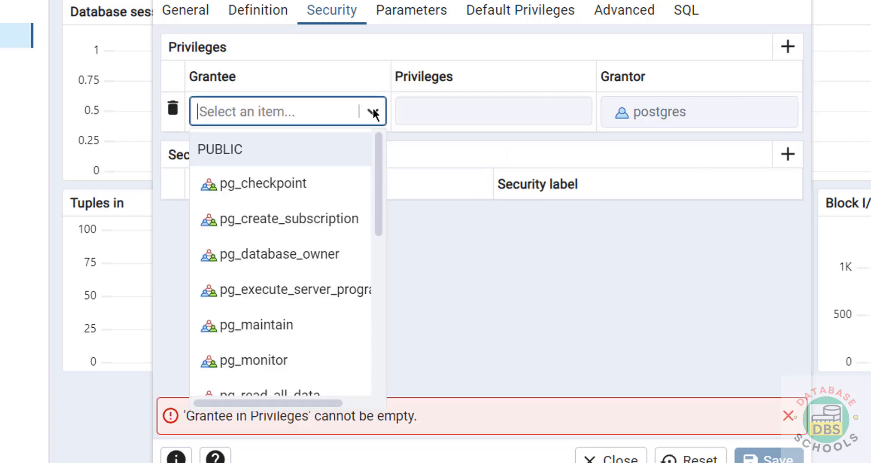
pyautogui.scroll(-5, 286, 229)
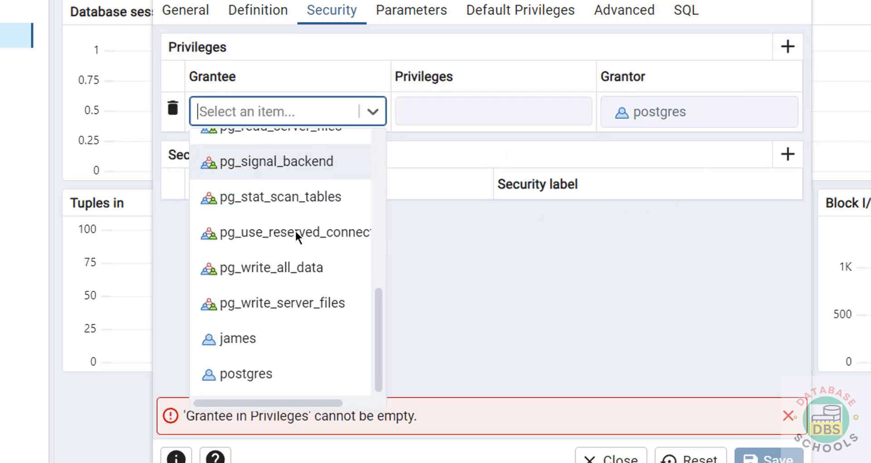
pyautogui.click(230, 337)
pyautogui.click(554, 111)
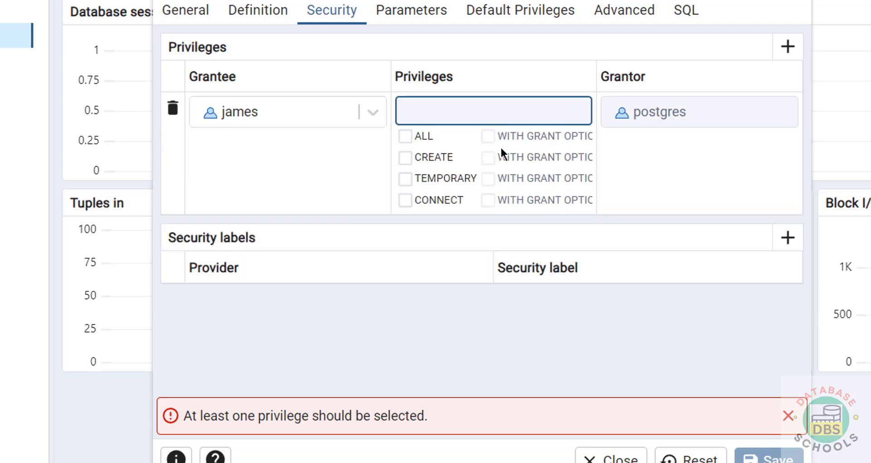
pyautogui.click(405, 136)
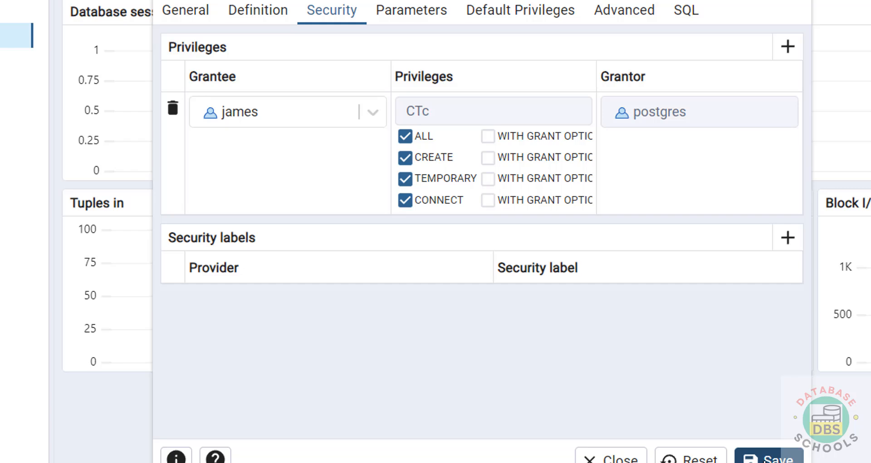
pyautogui.click(625, 459)
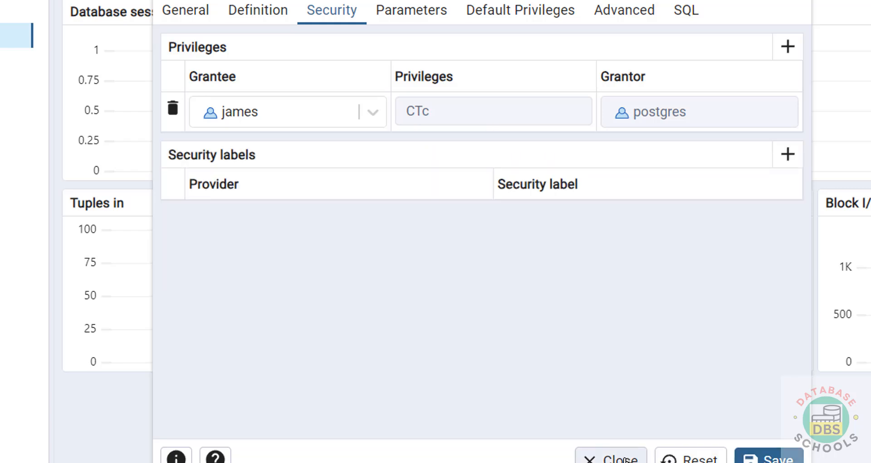
pyautogui.click(608, 455)
pyautogui.click(728, 104)
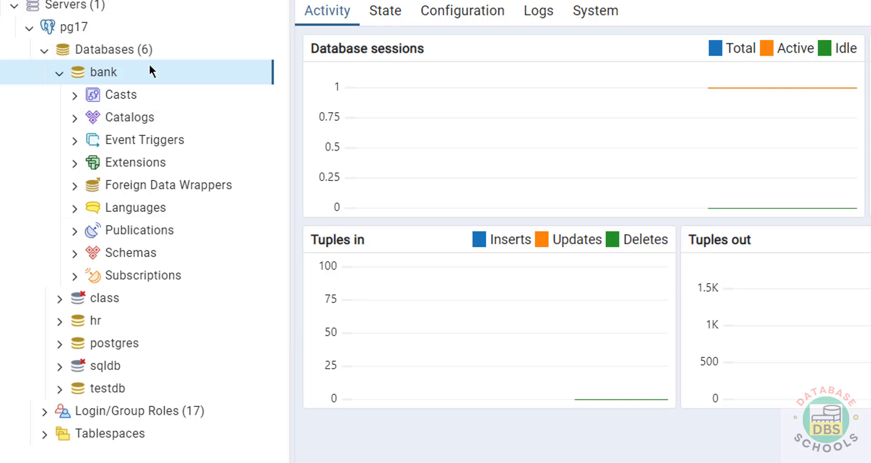
pyautogui.click(110, 57)
pyautogui.rightClick(110, 56)
pyautogui.moveTo(184, 68)
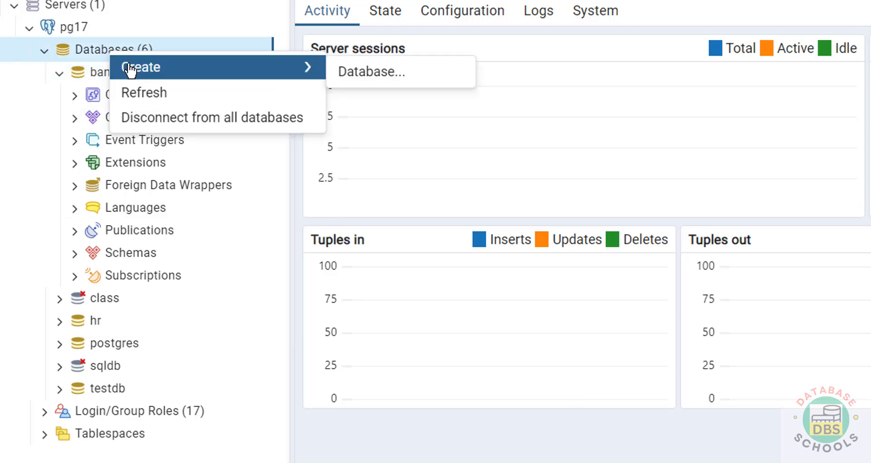
pyautogui.press('Escape')
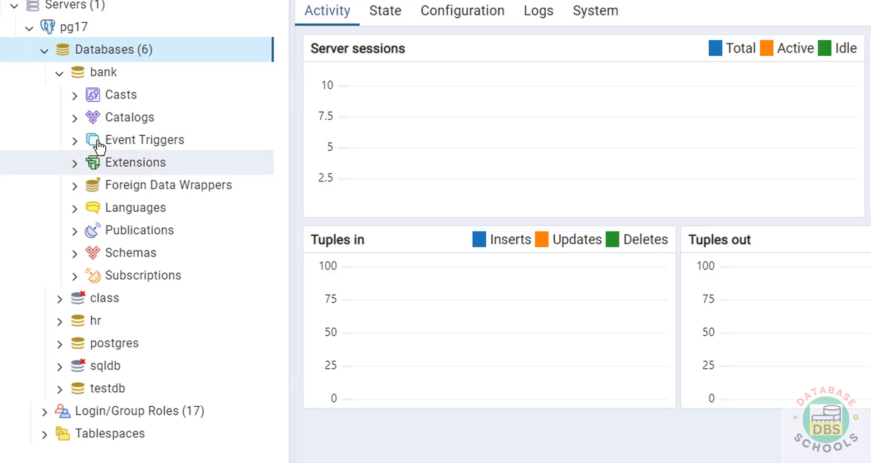
# Start a new database on pg17 named pgadmindb, and set its owner to the same login role that owns bank
pyautogui.rightClick(112, 75)
pyautogui.moveTo(152, 97)
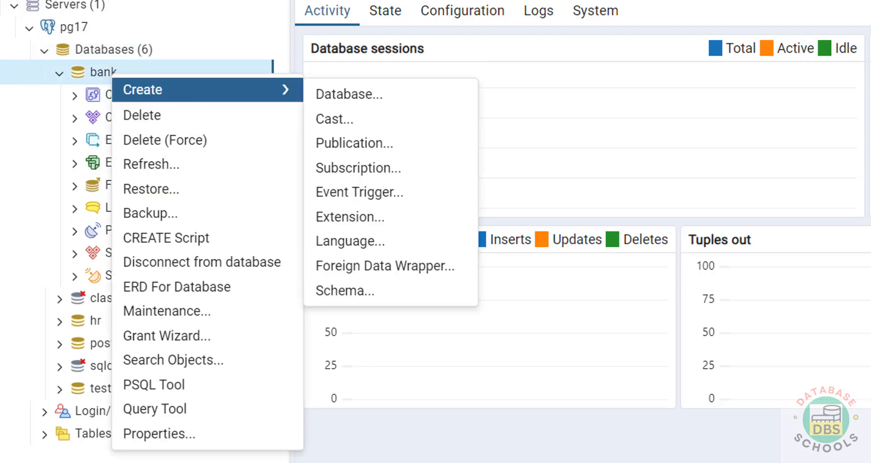
pyautogui.click(369, 101)
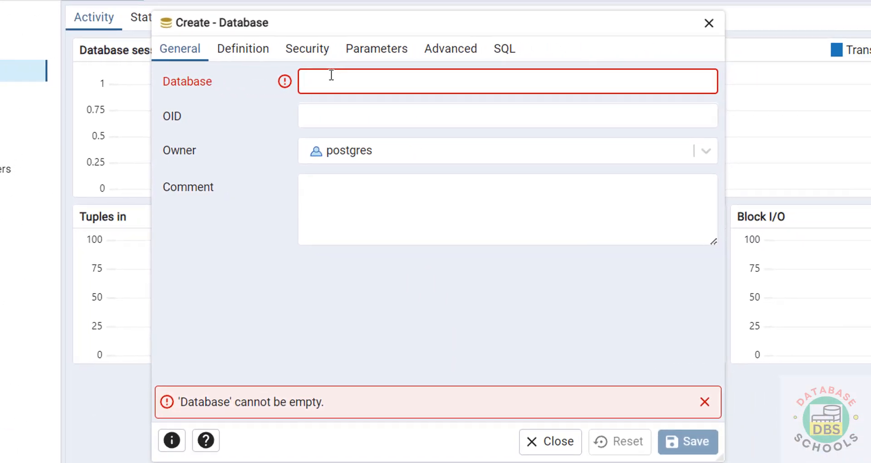
pyautogui.write('pgadmindb')
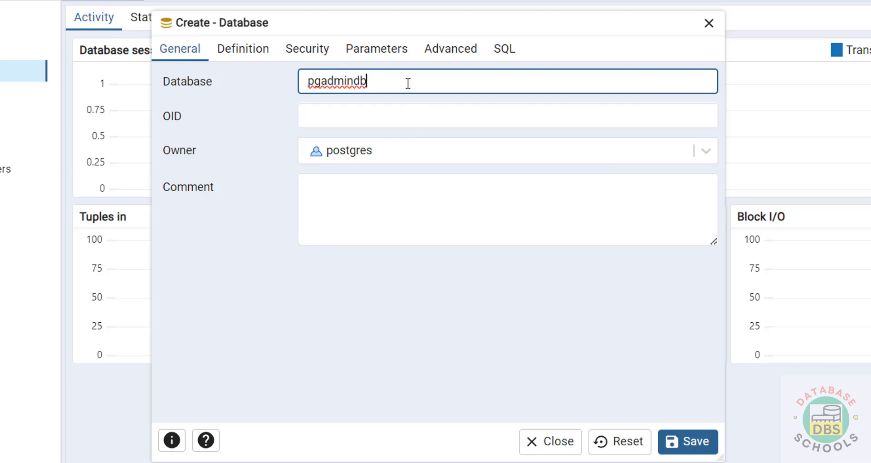
pyautogui.moveTo(408, 82); pyautogui.dragTo(246, 82)
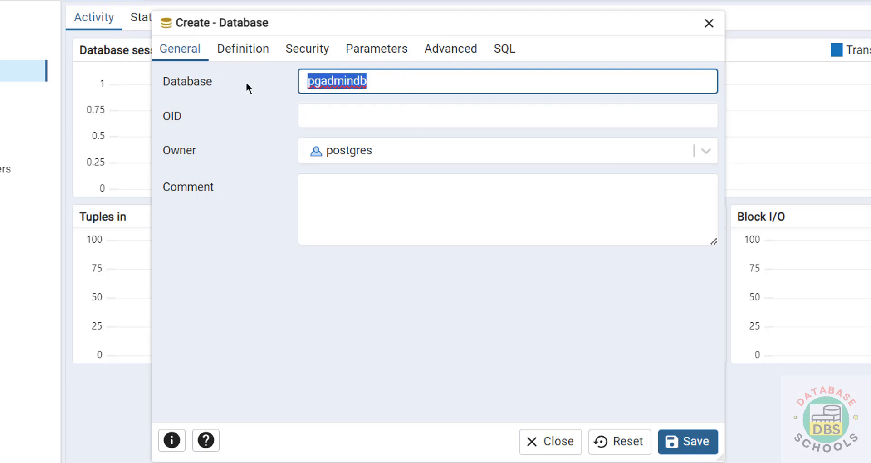
pyautogui.click(702, 151)
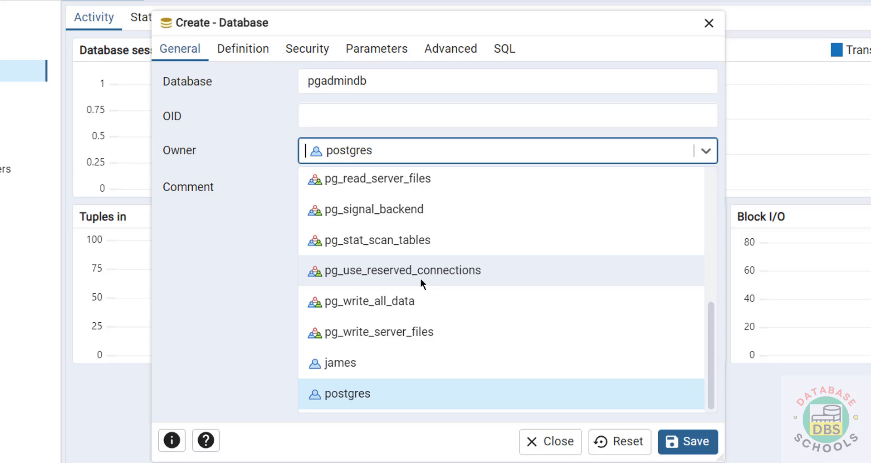
pyautogui.click(364, 365)
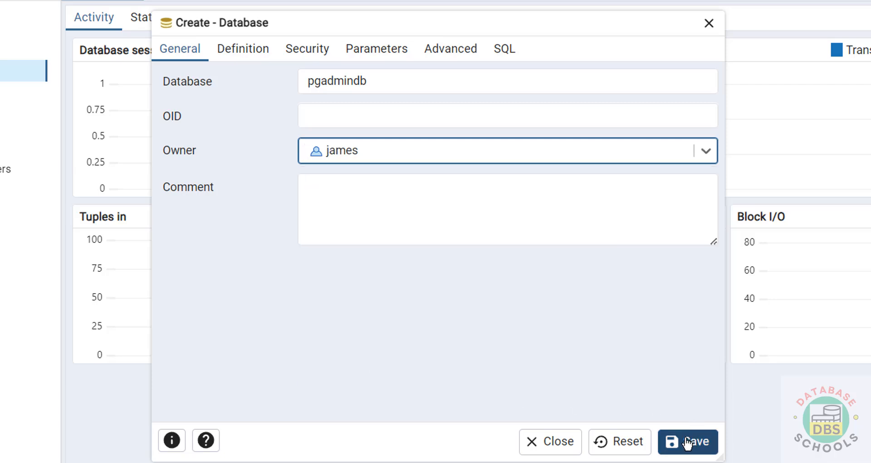
# Review the new database's definition, tablespace choices, security, parameters and advanced settings, and examine the generated CREATE DATABASE statement
pyautogui.click(239, 47)
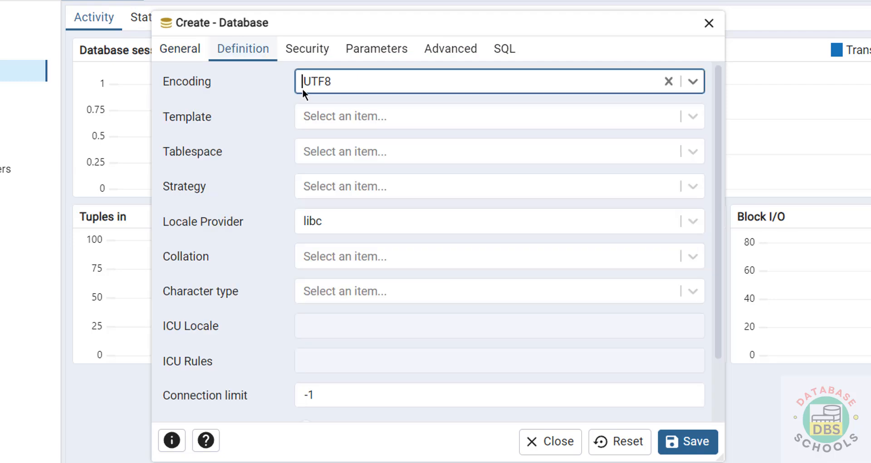
pyautogui.click(352, 151)
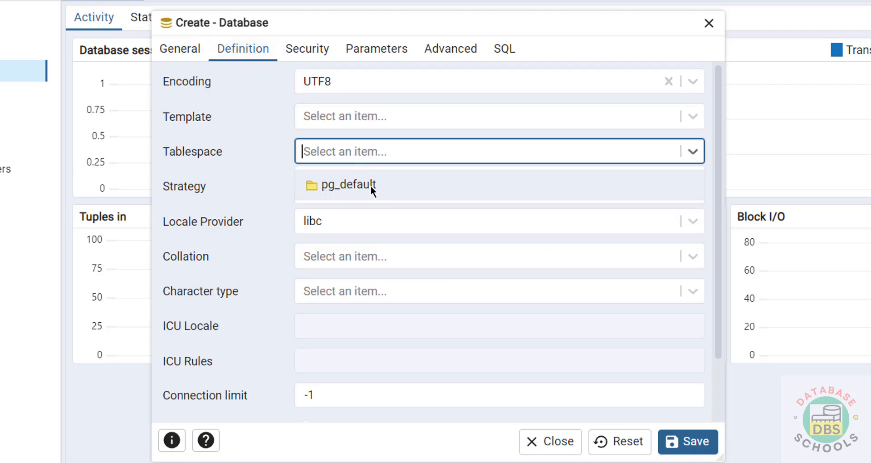
pyautogui.press('Escape')
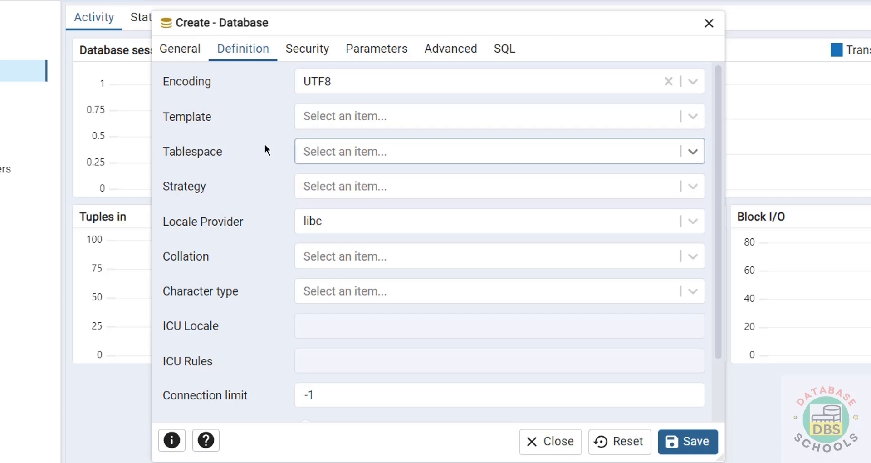
pyautogui.click(311, 50)
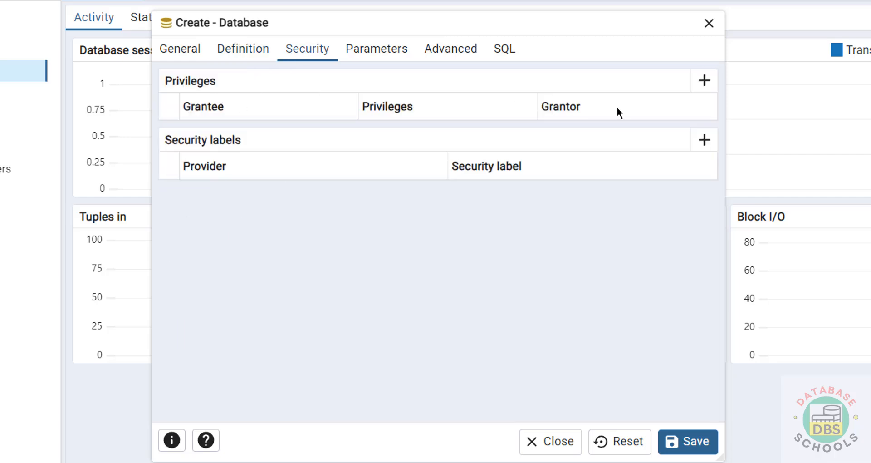
pyautogui.click(356, 53)
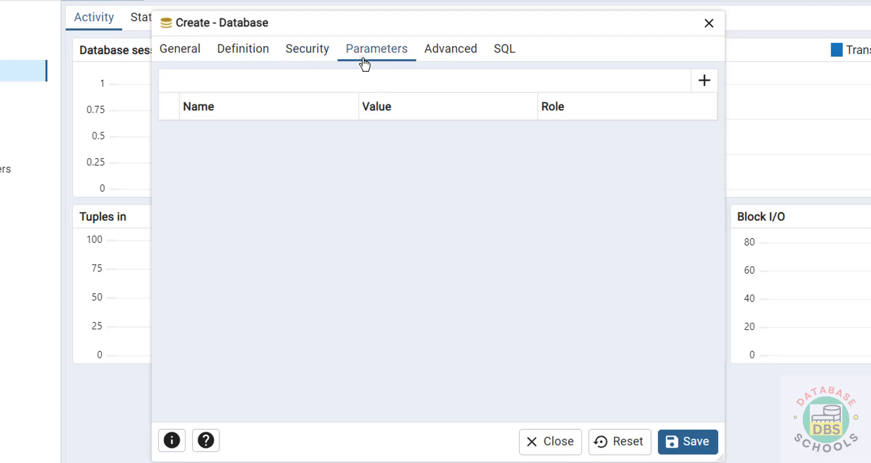
pyautogui.click(448, 52)
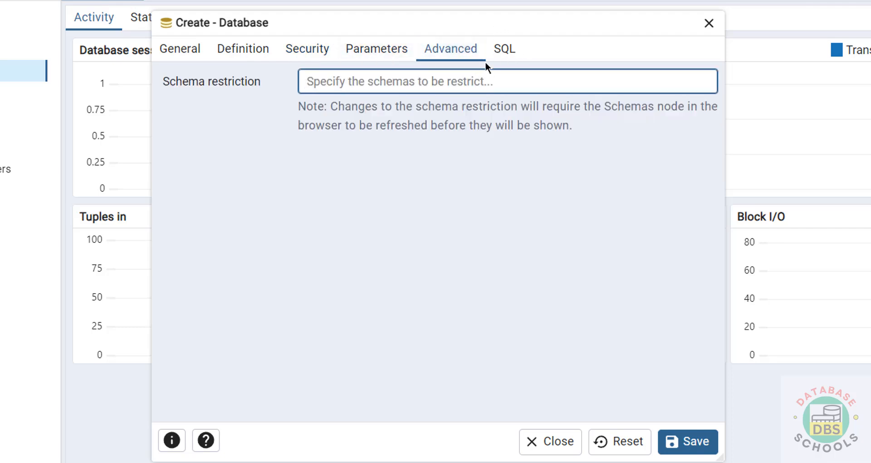
pyautogui.click(504, 51)
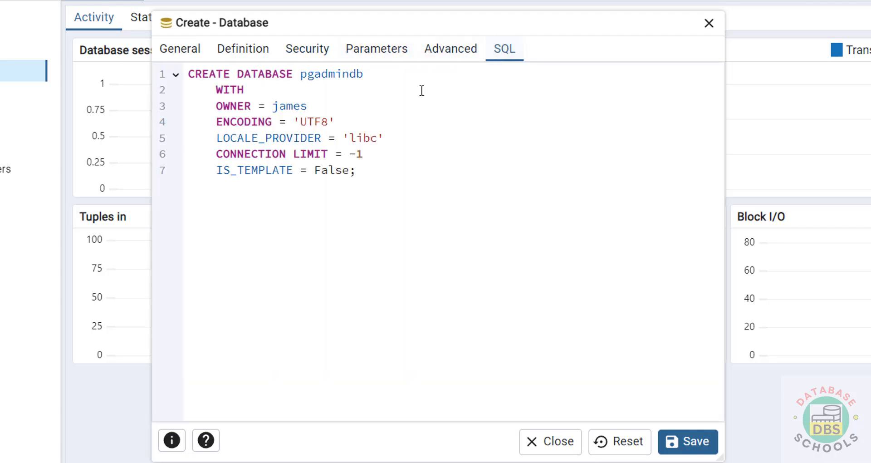
pyautogui.moveTo(396, 178); pyautogui.dragTo(191, 66)
pyautogui.click(358, 179)
# Save the new pgadmindb database, and collapse the pgadmindb and bank nodes in the object tree
pyautogui.click(183, 55)
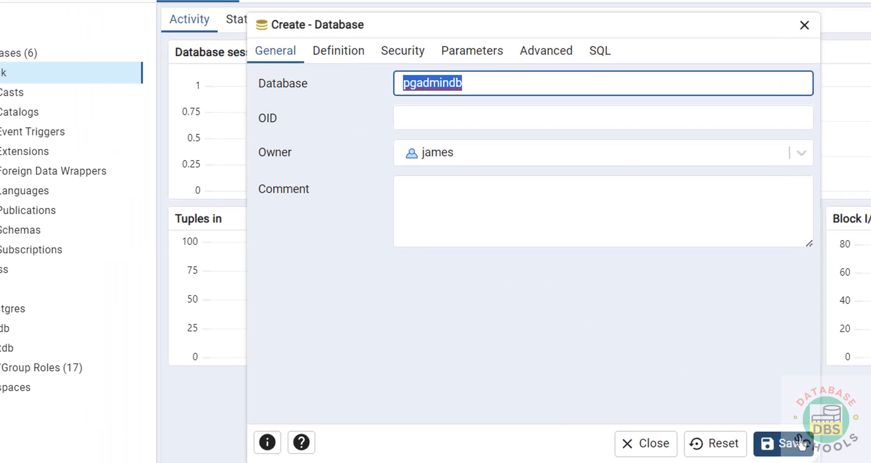
pyautogui.click(688, 441)
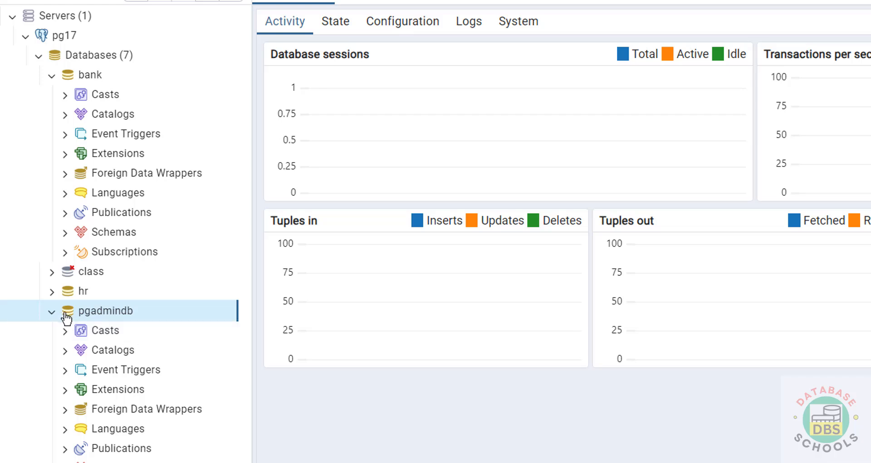
pyautogui.click(51, 312)
pyautogui.click(51, 76)
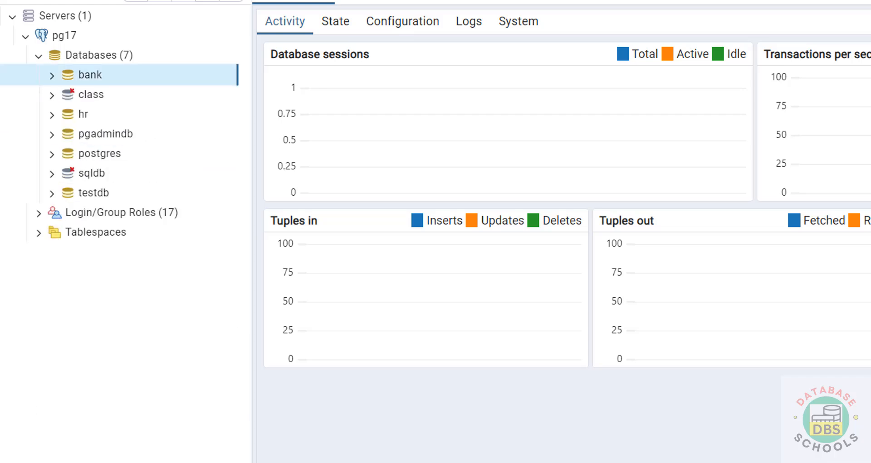
# Switch to the psql shell and list all databases with \l
pyautogui.hotkey('alt', 'Tab')
pyautogui.write('\\l')
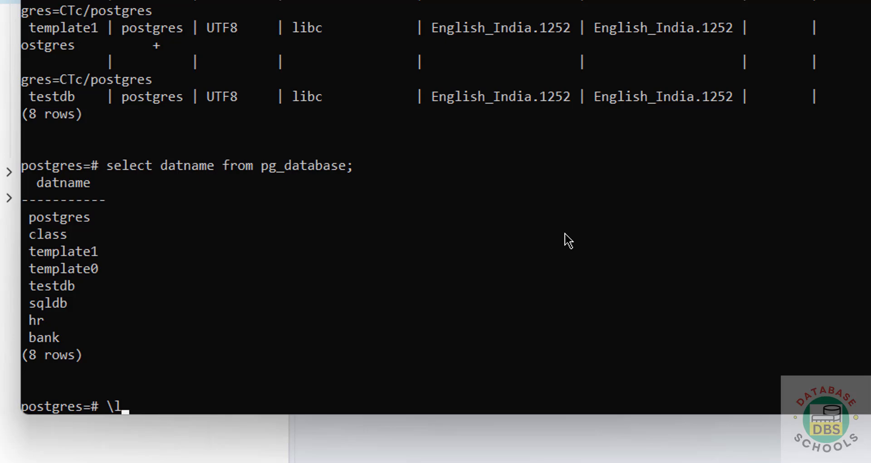
pyautogui.press('Return')
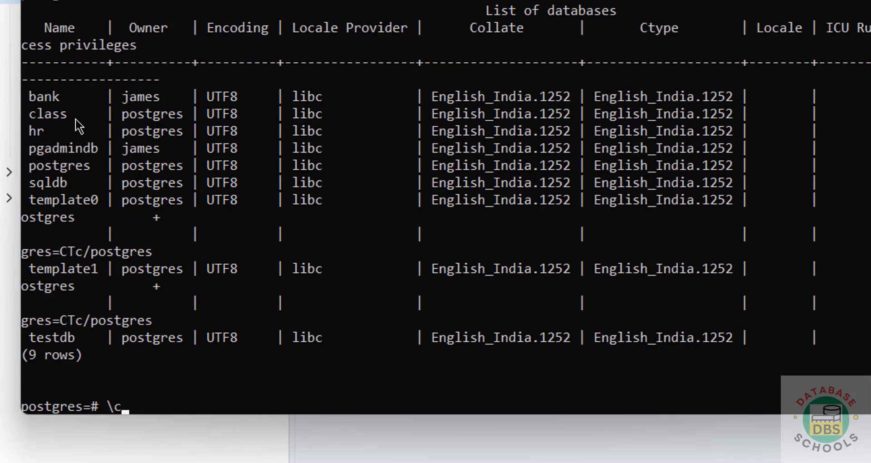
# Connect to the bank database with \connect bank;
pyautogui.write('\\connect bank')
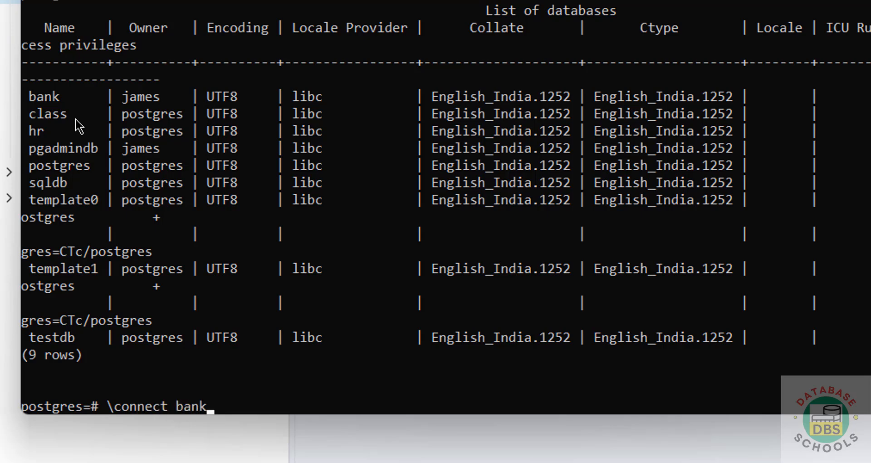
pyautogui.write(';')
pyautogui.press('Return')
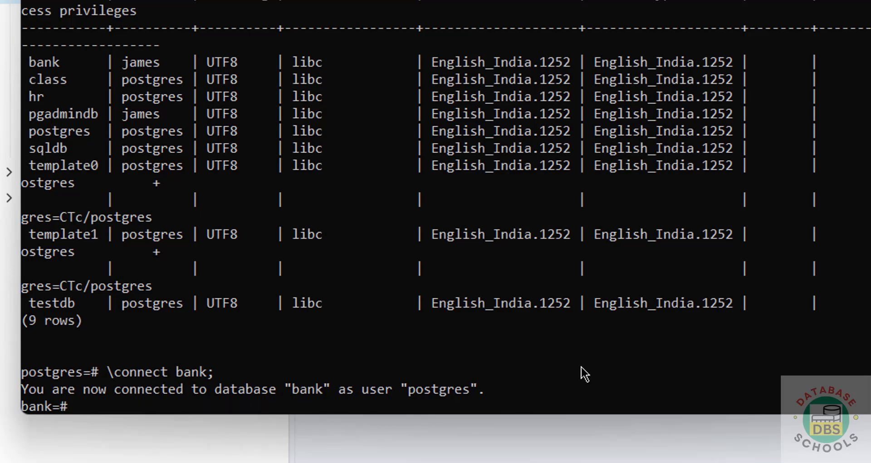
# List the tables of the bank database with \dt
pyautogui.write('cr')
pyautogui.press('BackSpace')
pyautogui.press('BackSpace')
pyautogui.write('\\dt')
pyautogui.press('Return')
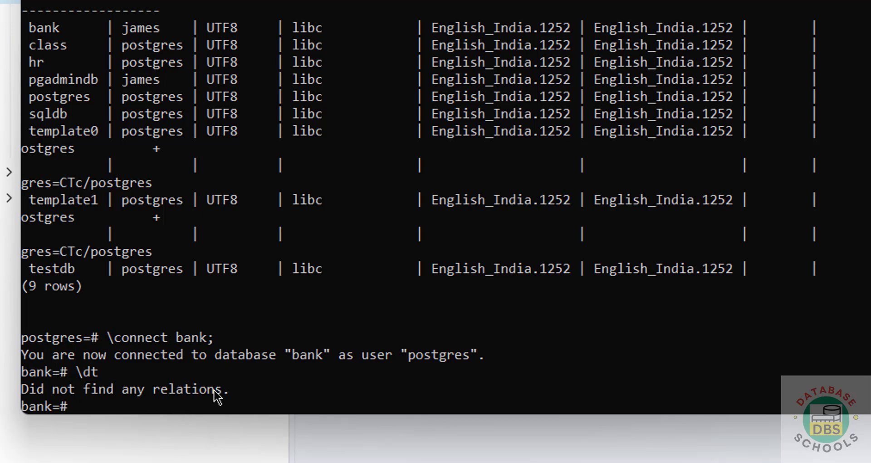
# Create table cust in bank with columns cust_no int and c_firstname varchar(200), and list the tables again with \dt
pyautogui.write('create table')
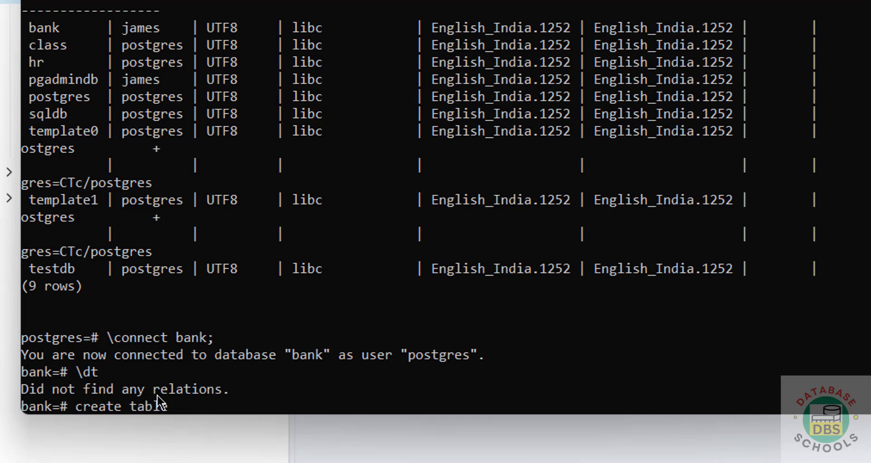
pyautogui.write(' cust(cust')
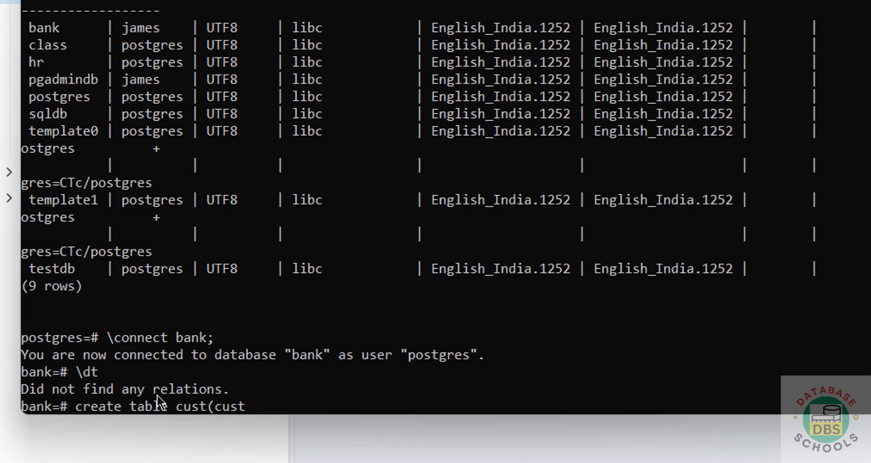
pyautogui.write('_no int, cust')
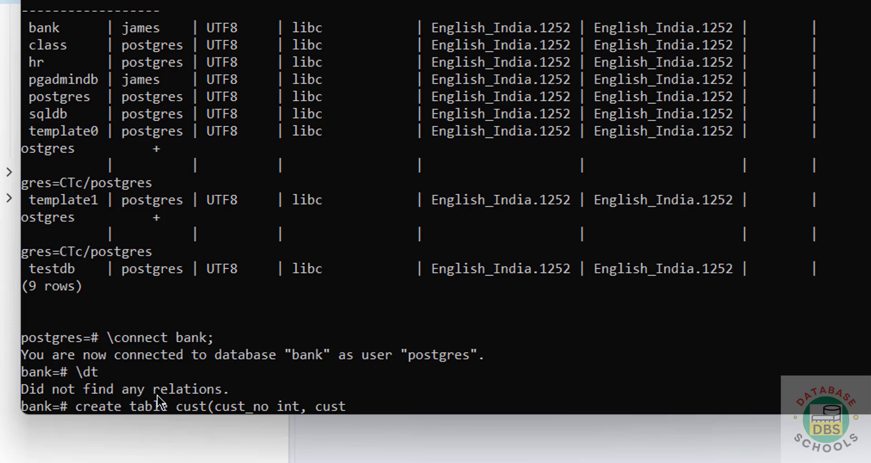
pyautogui.write('_')
pyautogui.press('BackSpace')
pyautogui.press('BackSpace')
pyautogui.press('BackSpace')
pyautogui.press('BackSpace')
pyautogui.press('BackSpace')
pyautogui.write('_fir')
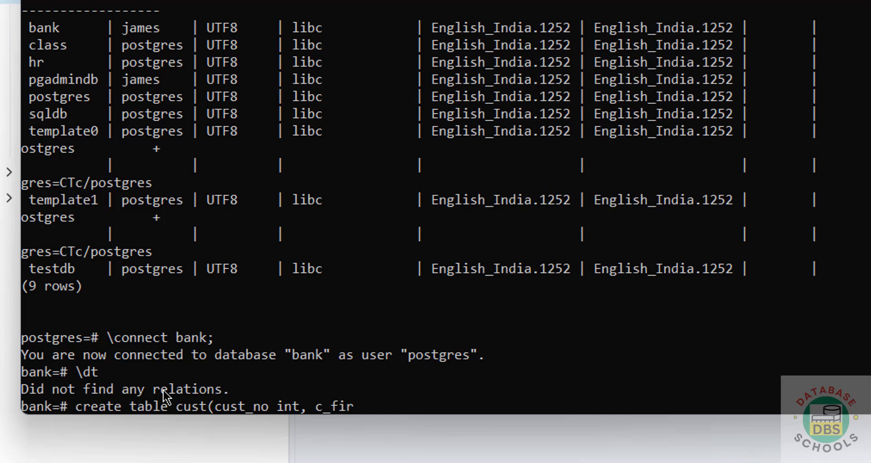
pyautogui.write('stname var')
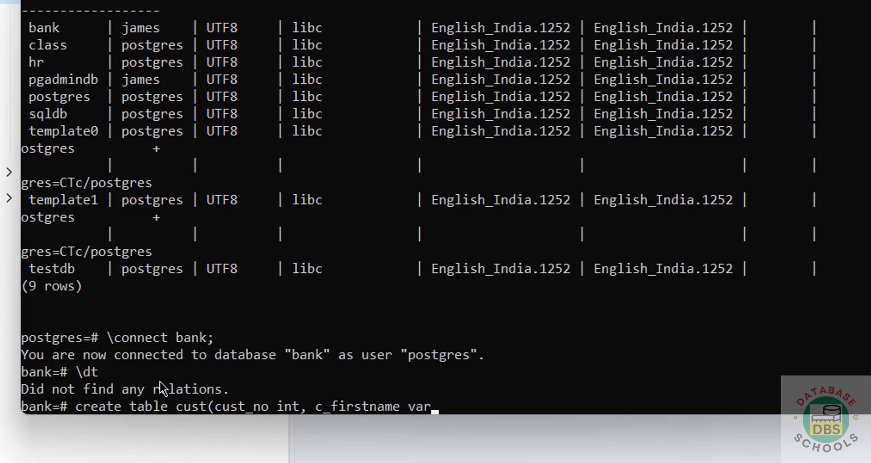
pyautogui.write('char(200));')
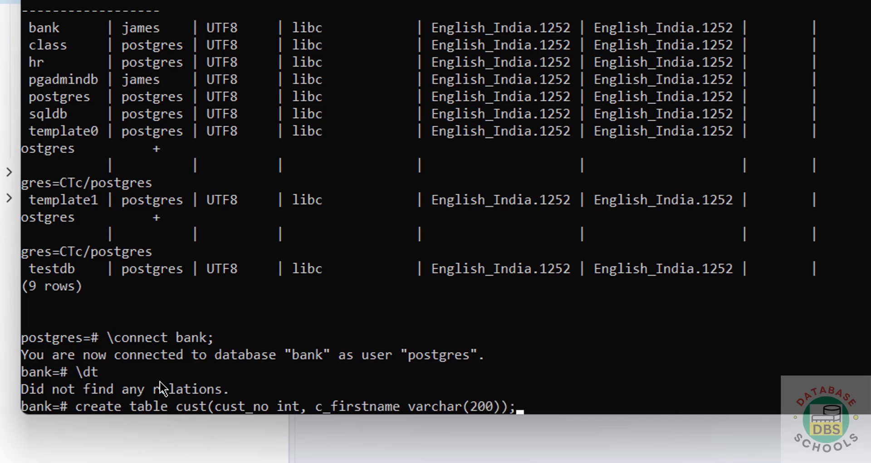
pyautogui.press('Return')
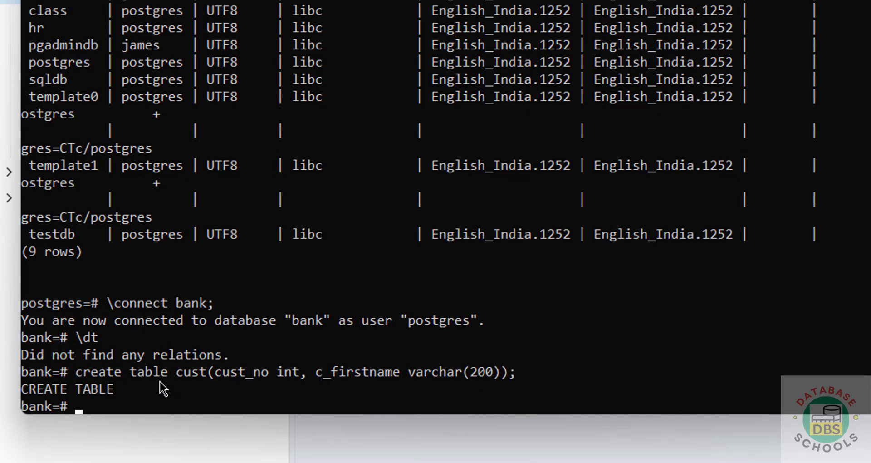
pyautogui.write('\\dt')
pyautogui.press('Return')
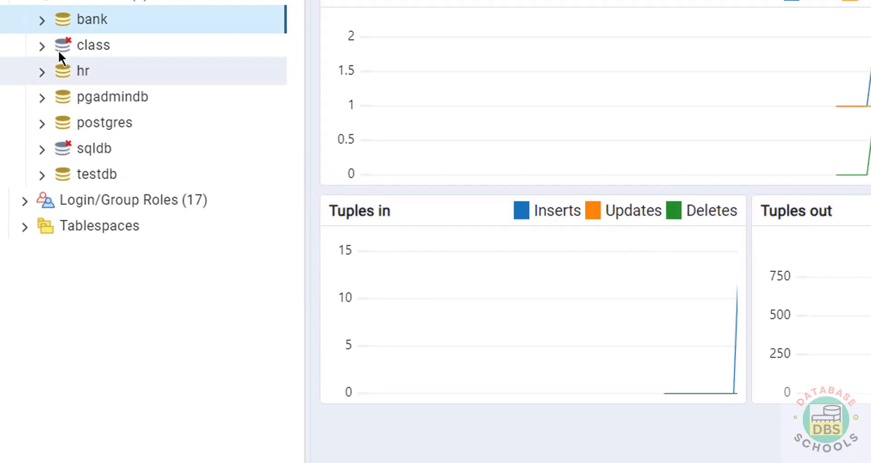
# Switch to pgAdmin and expand bank's public schema down to the columns of the cust table
pyautogui.click(72, 67)
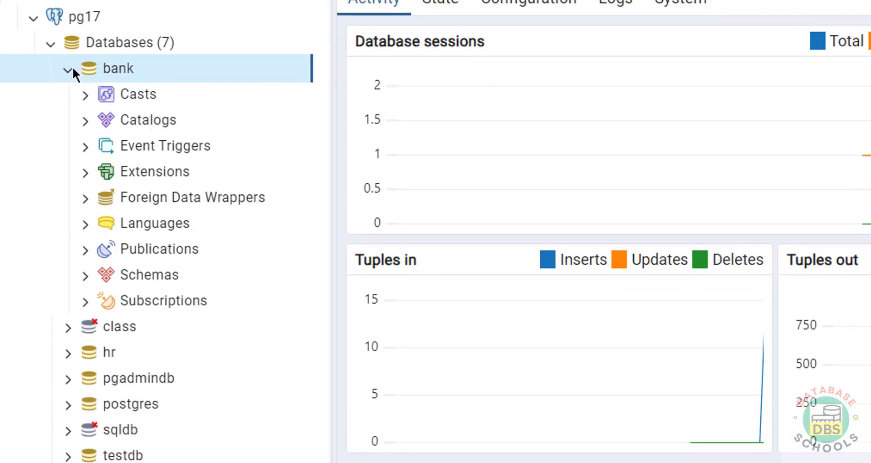
pyautogui.click(85, 273)
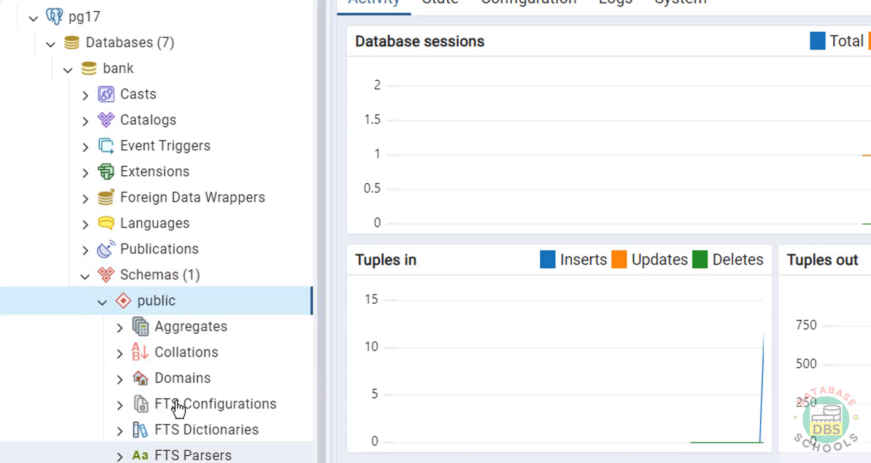
pyautogui.scroll(-2, 183, 341)
pyautogui.scroll(-2, 184, 347)
pyautogui.click(89, 363)
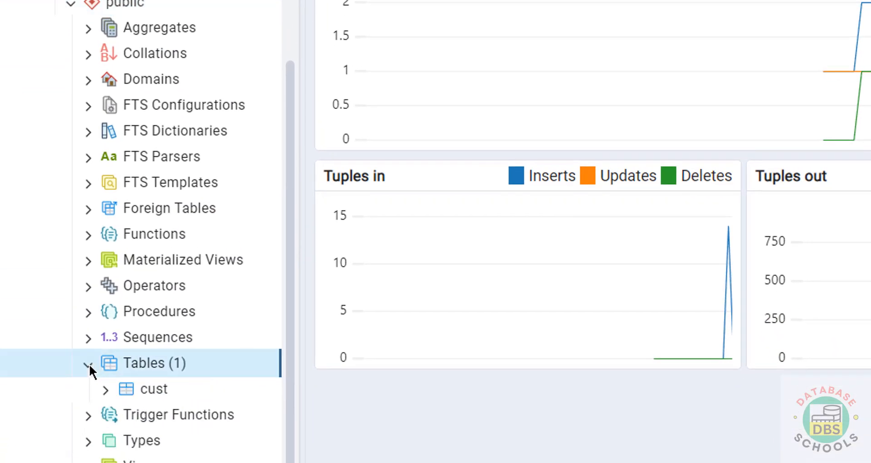
pyautogui.click(150, 391)
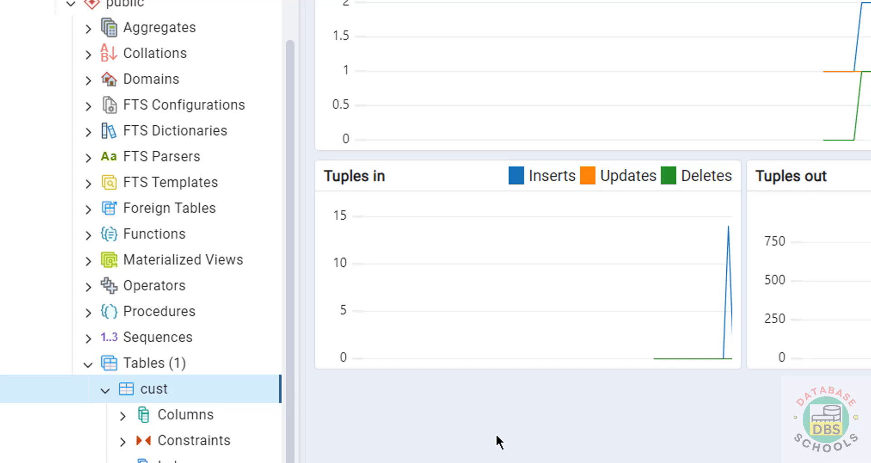
pyautogui.click(127, 415)
pyautogui.click(123, 415)
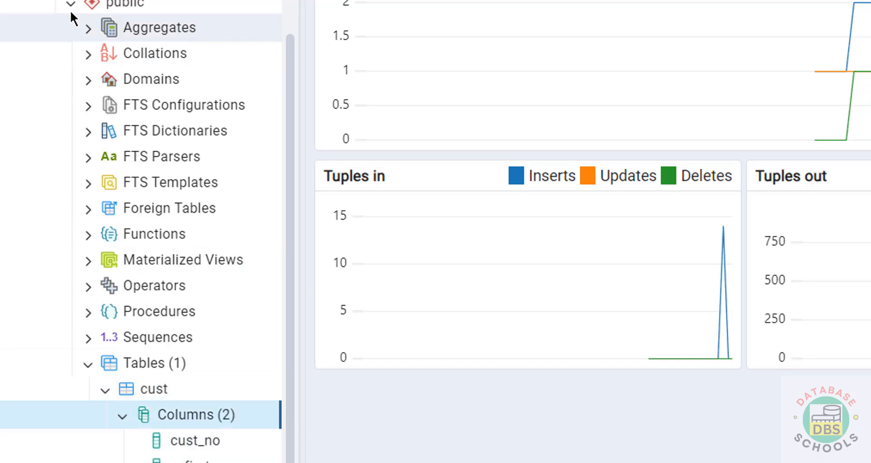
# Generate the CREATE script for the cust table and select its CREATE TABLE through ALTER TABLE statements
pyautogui.rightClick(153, 390)
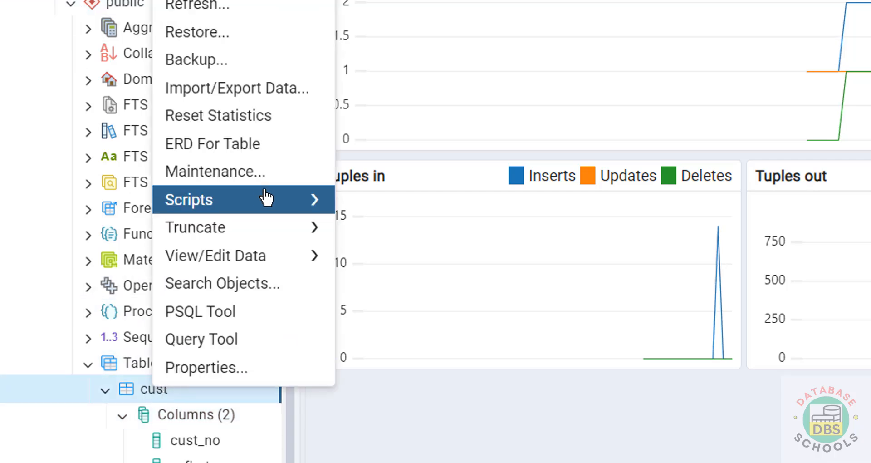
pyautogui.moveTo(257, 197)
pyautogui.click(375, 205)
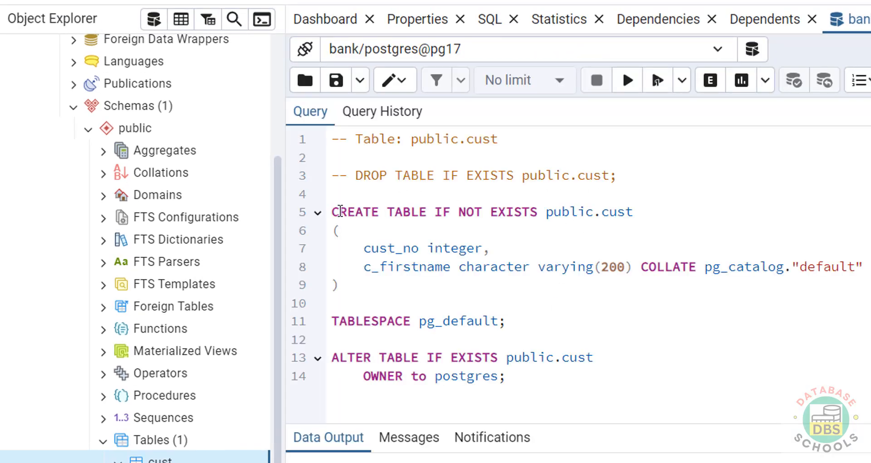
pyautogui.moveTo(332, 212); pyautogui.dragTo(592, 281)
pyautogui.moveTo(863, 281); pyautogui.dragTo(778, 371)
# Start creating a new table named tt in the public schema of bank
pyautogui.doubleClick(138, 440)
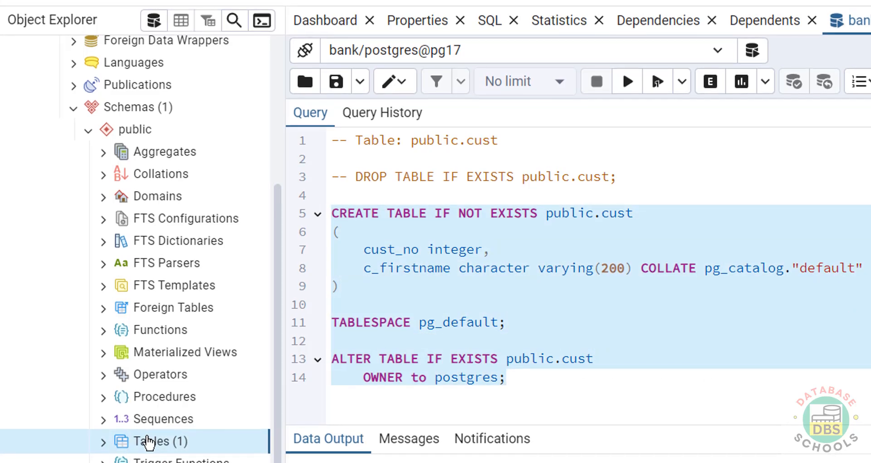
pyautogui.rightClick(139, 441)
pyautogui.moveTo(185, 451)
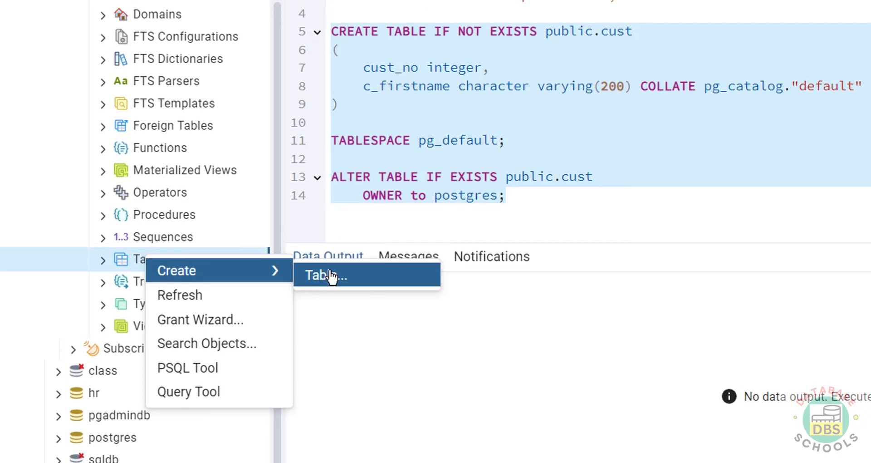
pyautogui.click(329, 285)
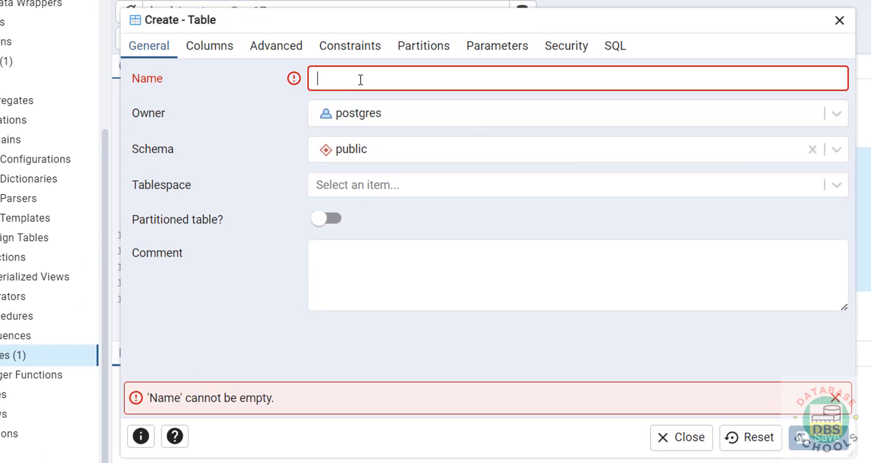
pyautogui.write('tt')
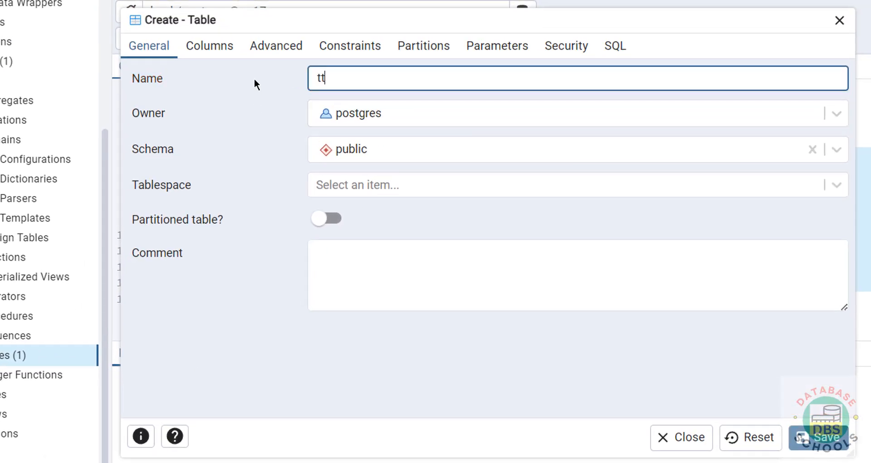
# Add four blank column rows to the new table definition, then discard the definition without saving
pyautogui.click(211, 47)
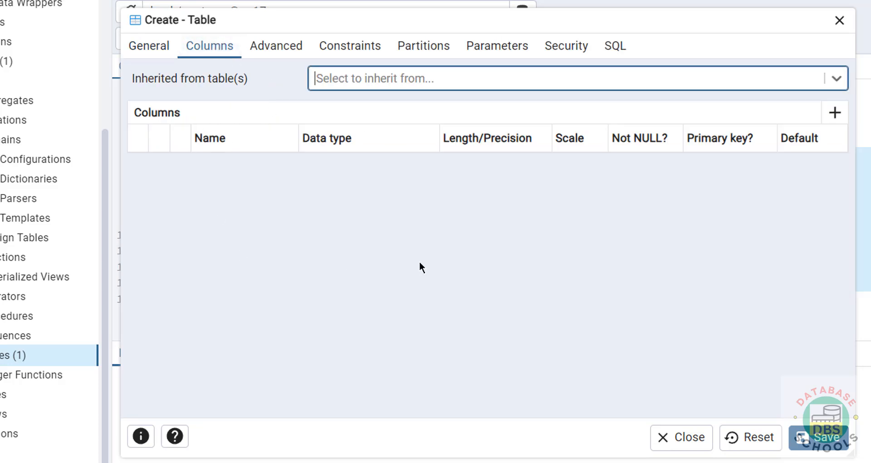
pyautogui.click(836, 113)
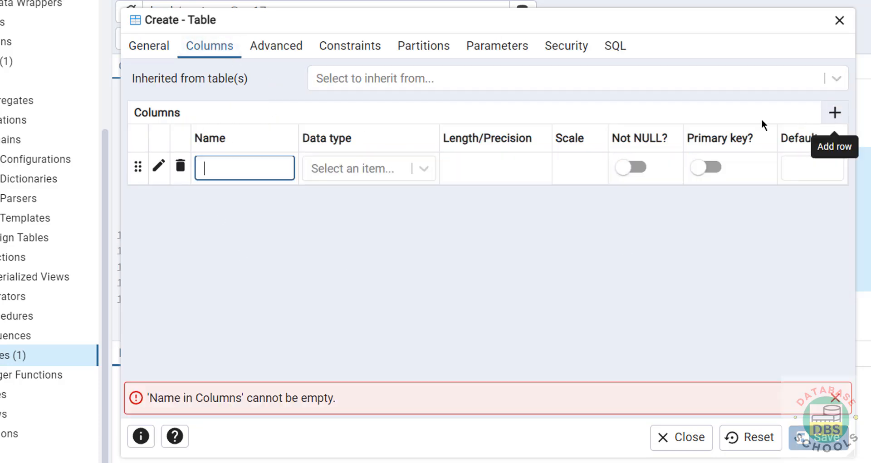
pyautogui.click(835, 119)
pyautogui.click(834, 113)
pyautogui.click(835, 114)
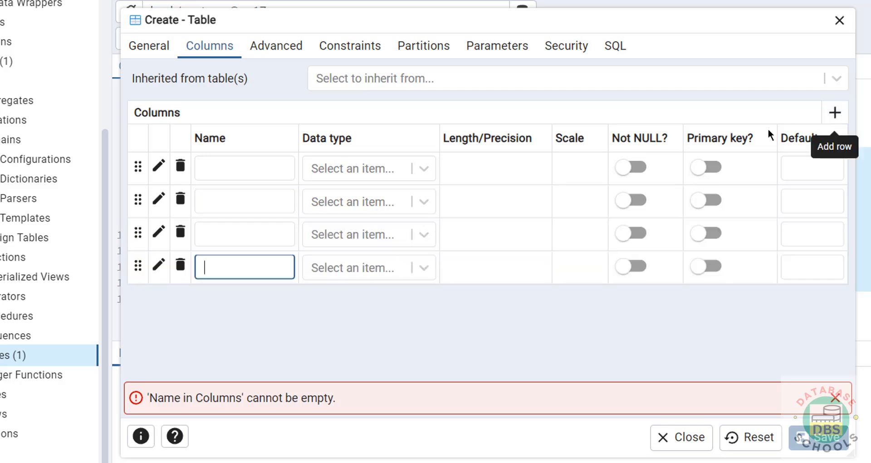
pyautogui.click(243, 164)
pyautogui.click(352, 167)
pyautogui.click(484, 171)
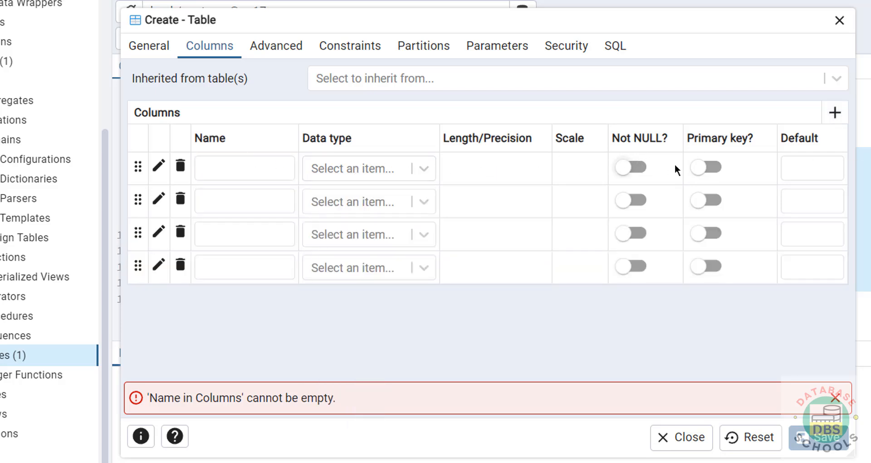
pyautogui.click(819, 167)
pyautogui.click(840, 23)
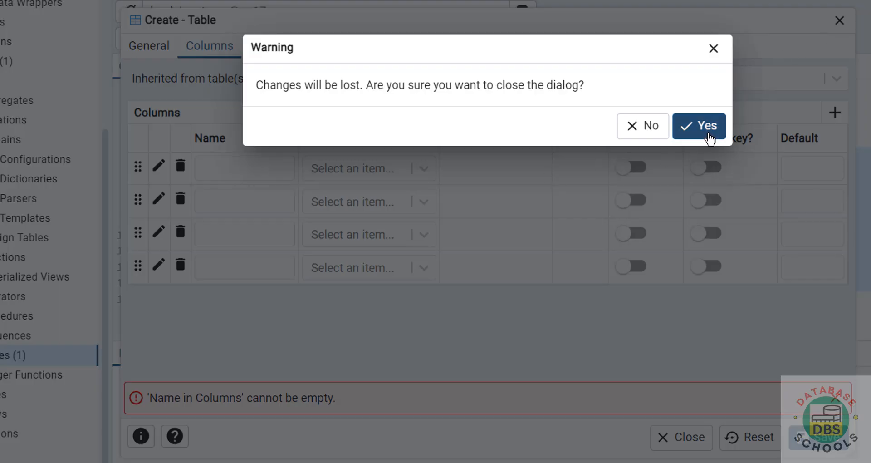
pyautogui.click(709, 136)
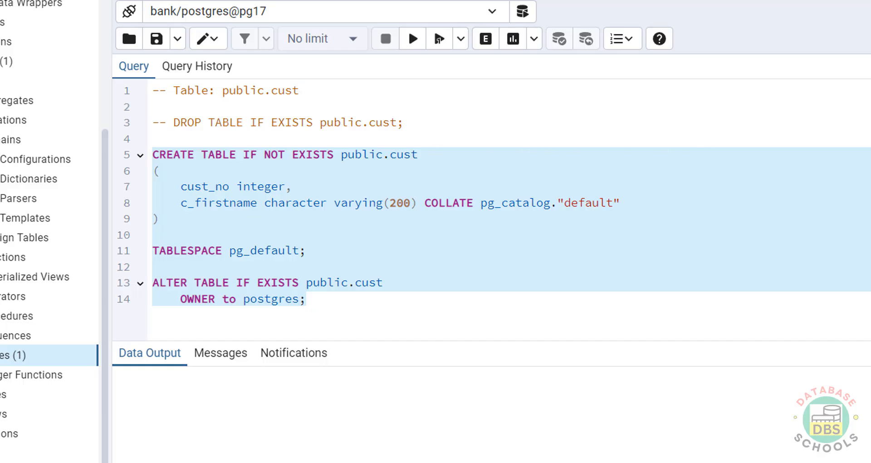
# Look back at the psql output, return to pgAdmin, and collapse the bank database in the object tree
pyautogui.hotkey('alt', 'Tab')
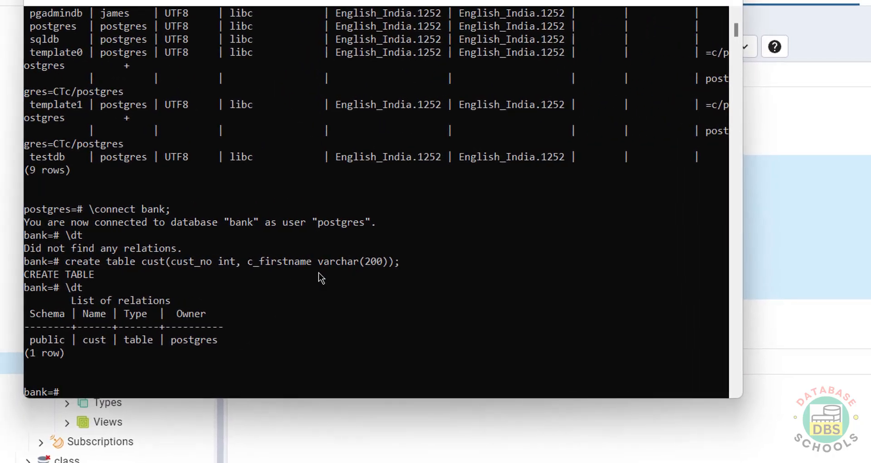
pyautogui.hotkey('alt', 'Tab')
pyautogui.click(28, 87)
pyautogui.click(28, 75)
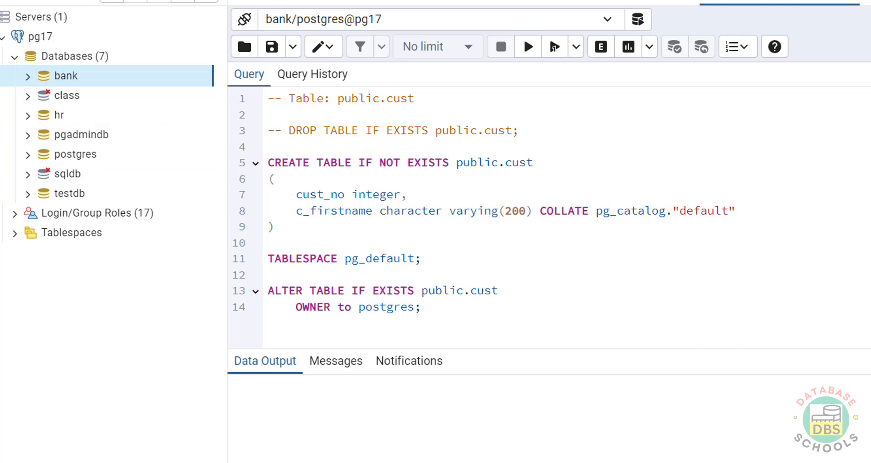
# Switch to psql and list all databases with \l
pyautogui.hotkey('alt', 'Tab')
pyautogui.write('sh')
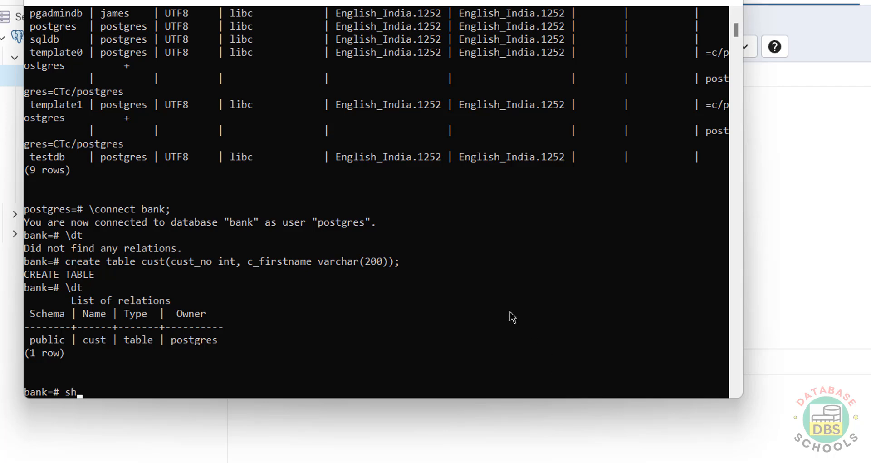
pyautogui.write('l')
pyautogui.press('Return')
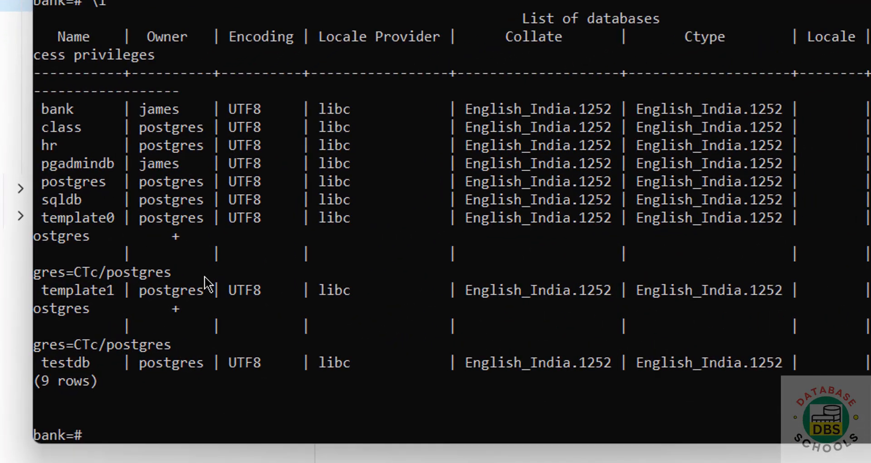
# Try to drop the pgadmindb database with drop database pgadmindb; and check pgAdmin's database list before returning to psql
pyautogui.write('drop database')
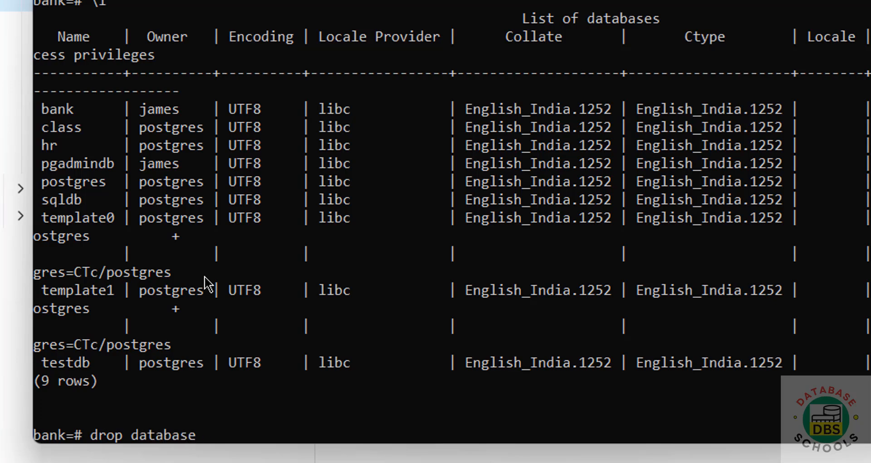
pyautogui.write(' pgadmindb')
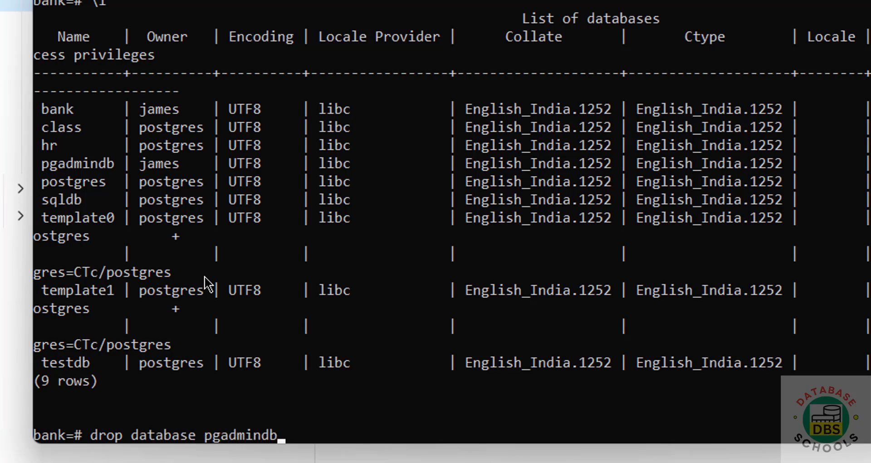
pyautogui.write(';')
pyautogui.press('Return')
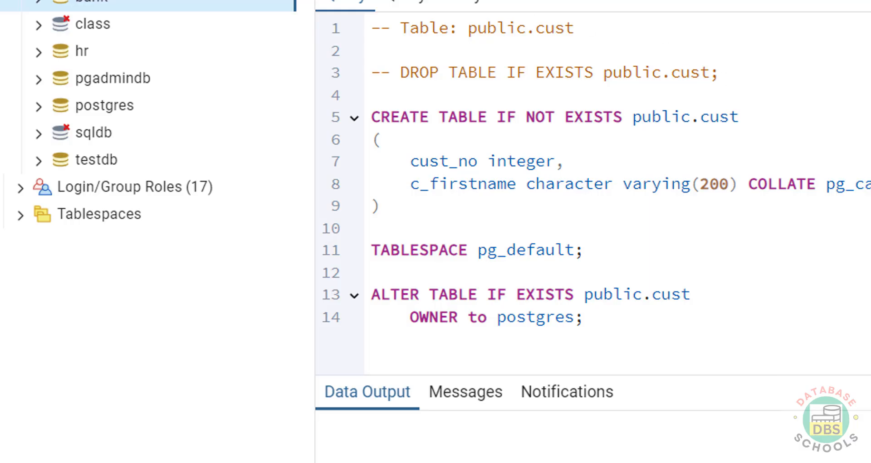
pyautogui.hotkey('alt', 'Tab')
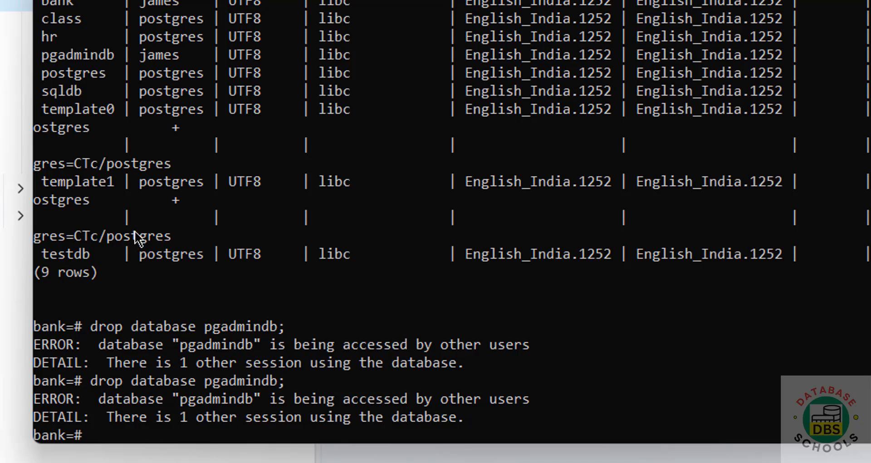
# Try to drop the testdb database with drop database testdb;
pyautogui.write('drop ')
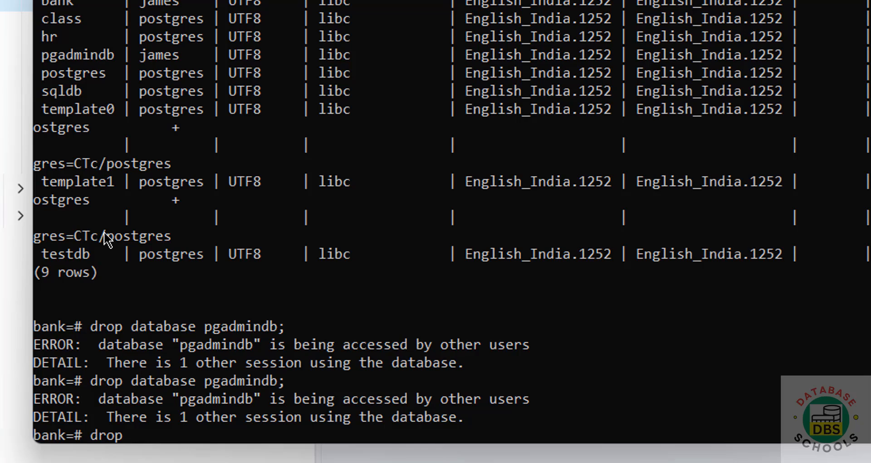
pyautogui.write('database')
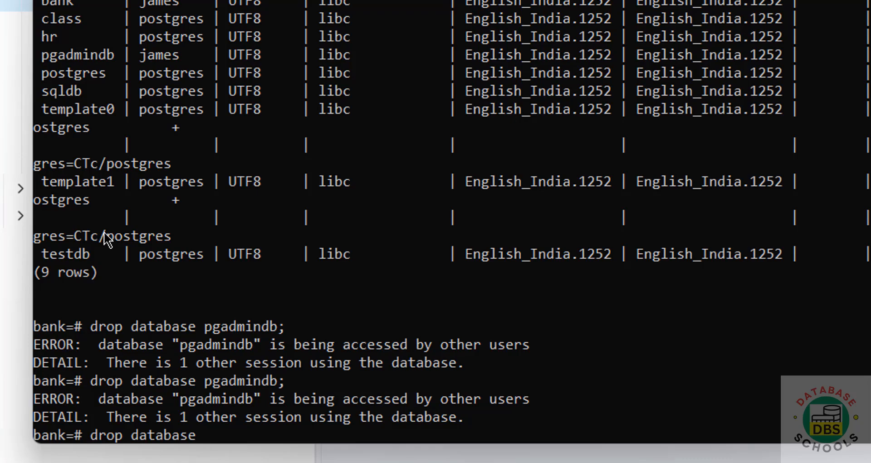
pyautogui.write('testdb;')
pyautogui.press('Return')
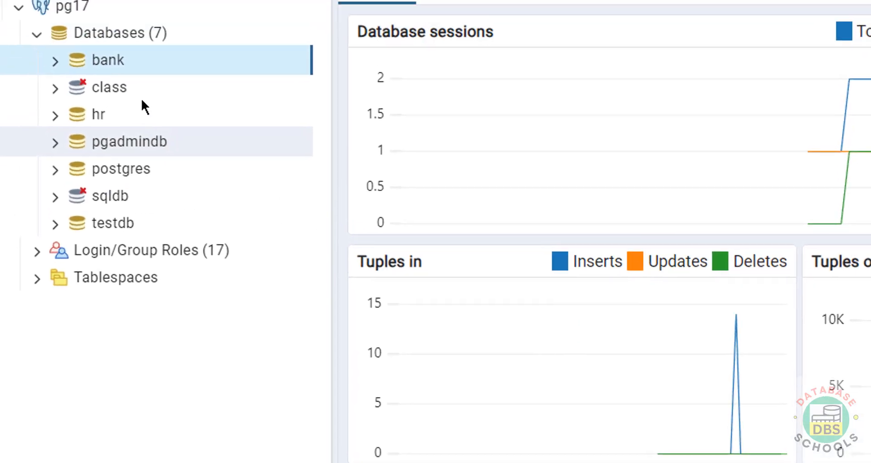
# Switch to pgAdmin and disconnect from the pg17 server, confirming the disconnection
pyautogui.click(95, 32)
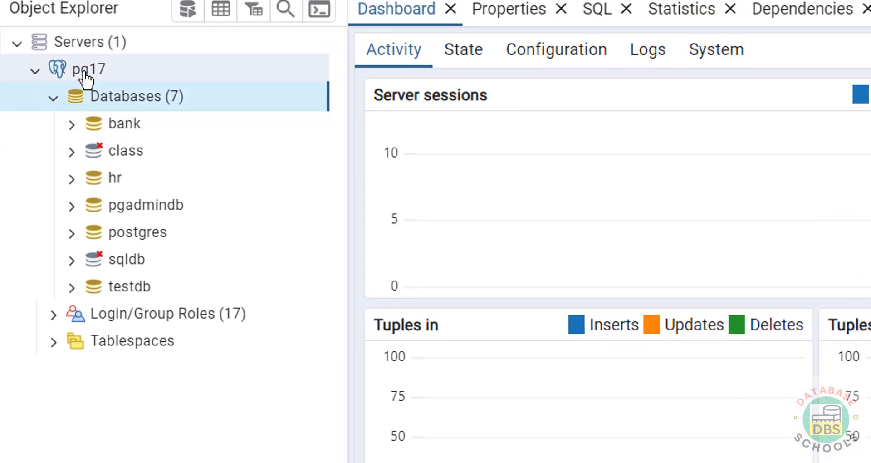
pyautogui.rightClick(69, 11)
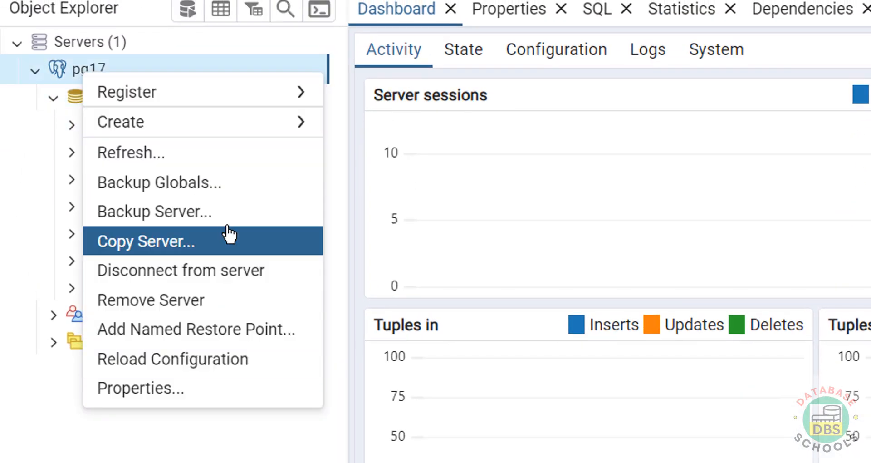
pyautogui.click(236, 271)
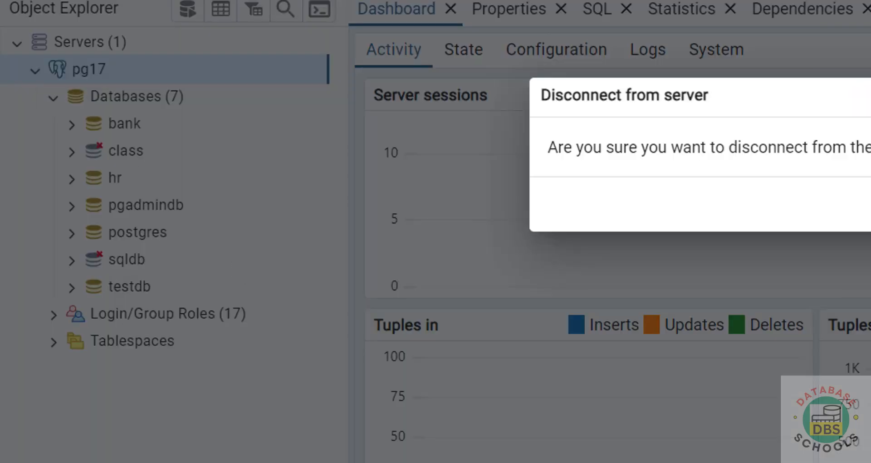
pyautogui.press('Return')
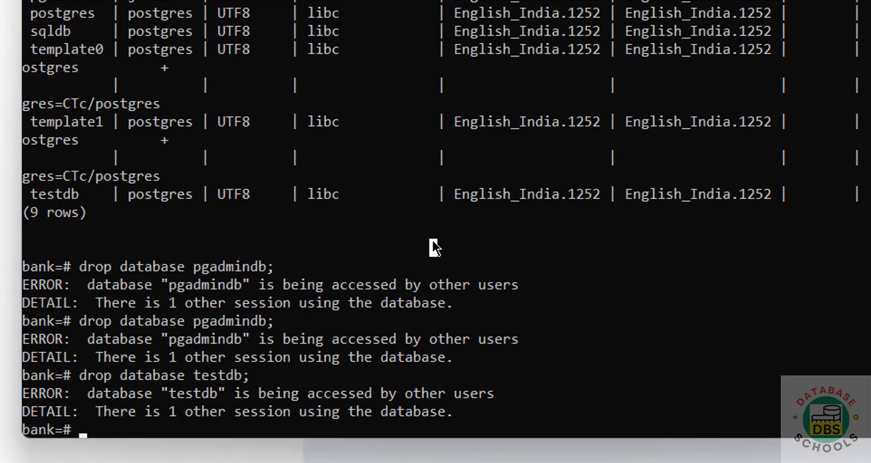
# Switch to psql, rerun drop database testdb; and list the databases with \l
pyautogui.press('Up')
pyautogui.press('Return')
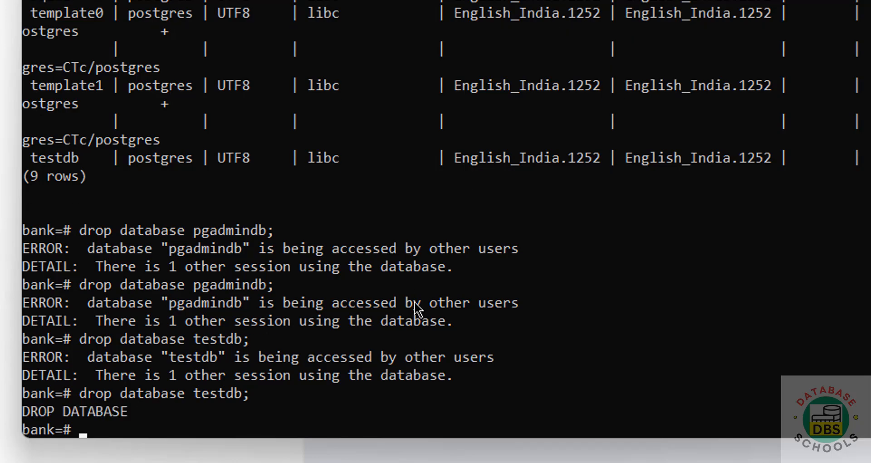
pyautogui.write('\\l')
pyautogui.press('Return')
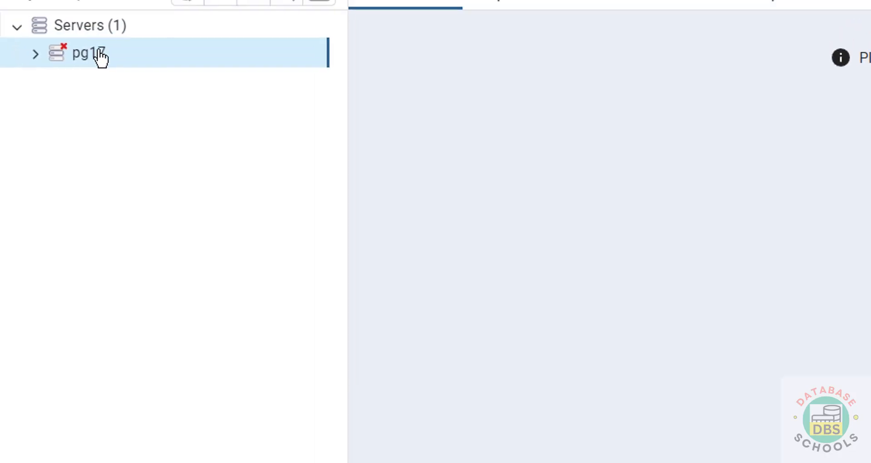
# Switch to pgAdmin and reconnect to the pg17 server by entering the database user's password
pyautogui.rightClick(100, 57)
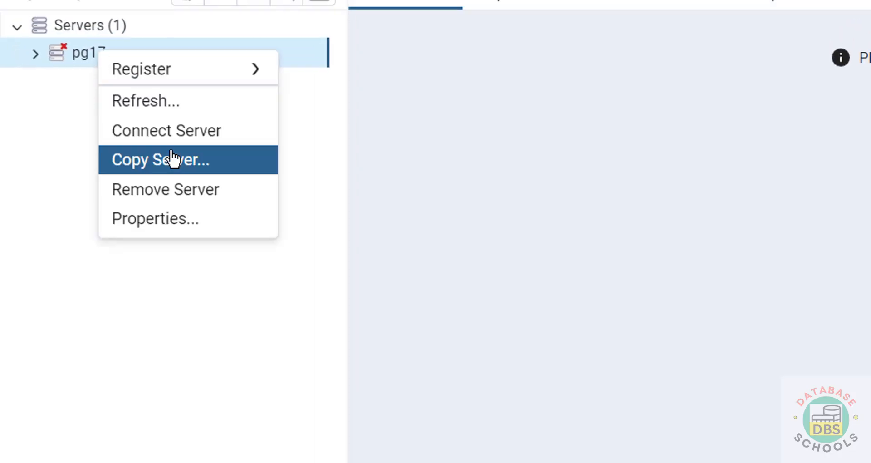
pyautogui.click(176, 130)
pyautogui.write('•••••••••')
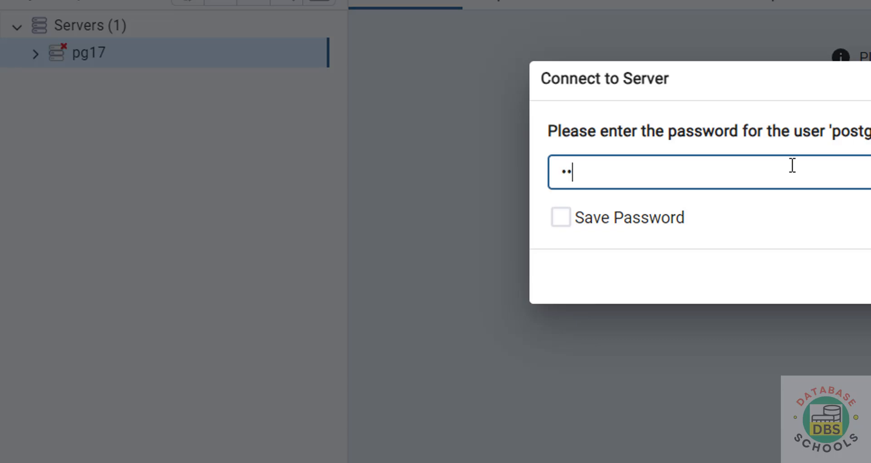
pyautogui.press('Return')
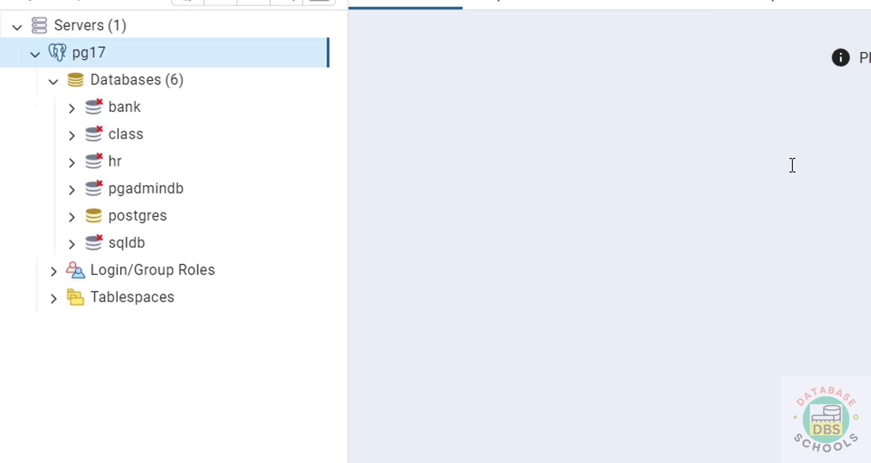